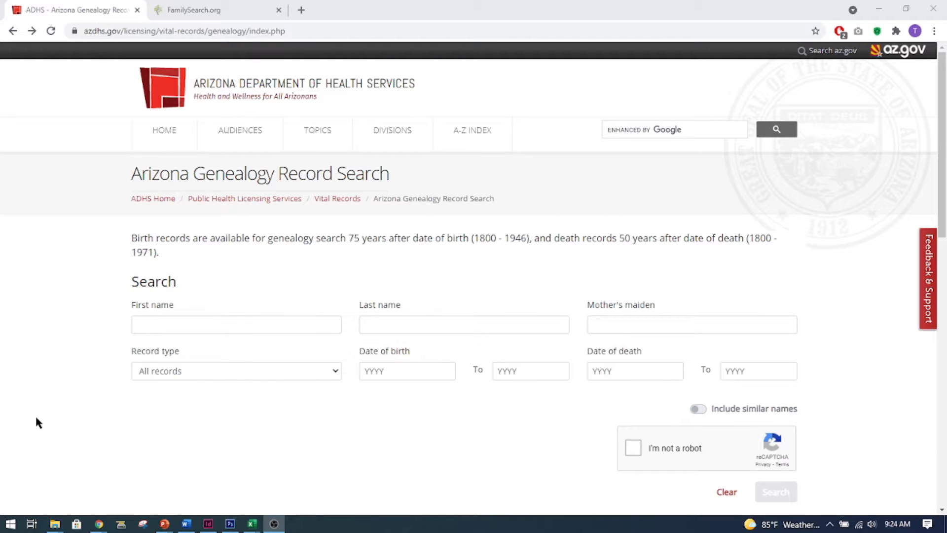
- Search the Arizona genealogy records by the ancestor's last name, completing the robot check
left_click(420, 328)
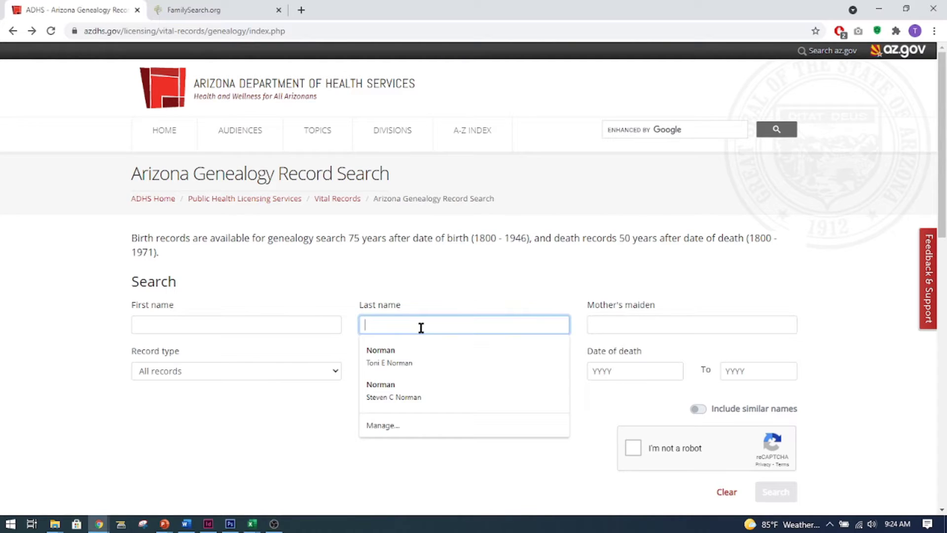
type("Aldous")
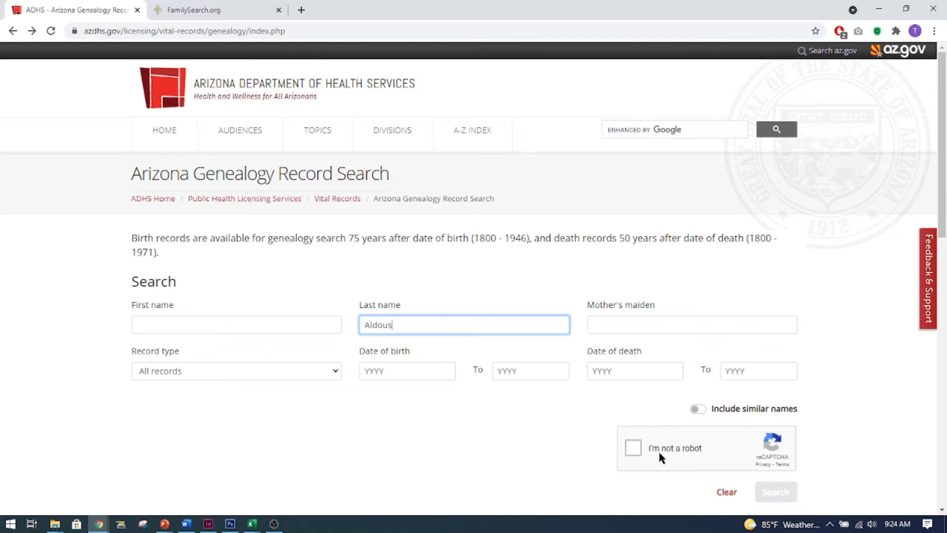
left_click(634, 446)
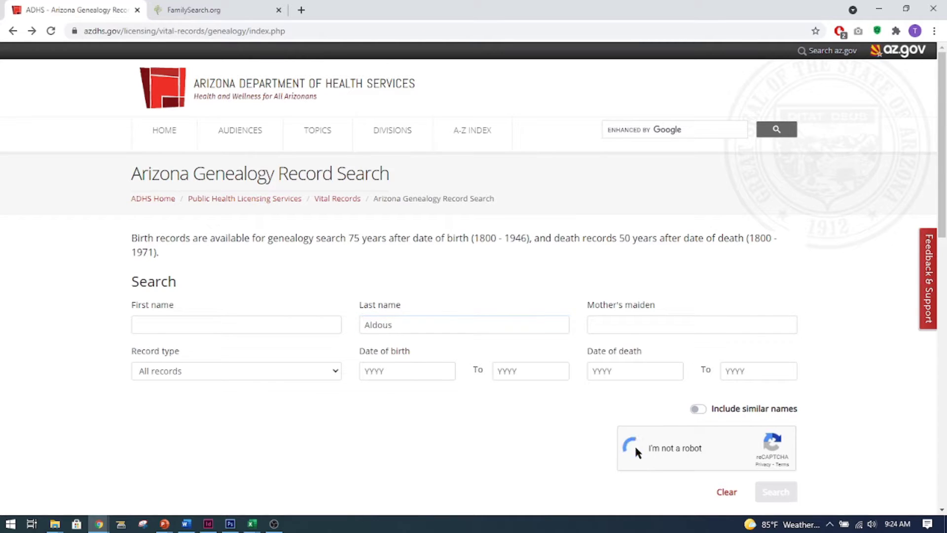
left_click(777, 493)
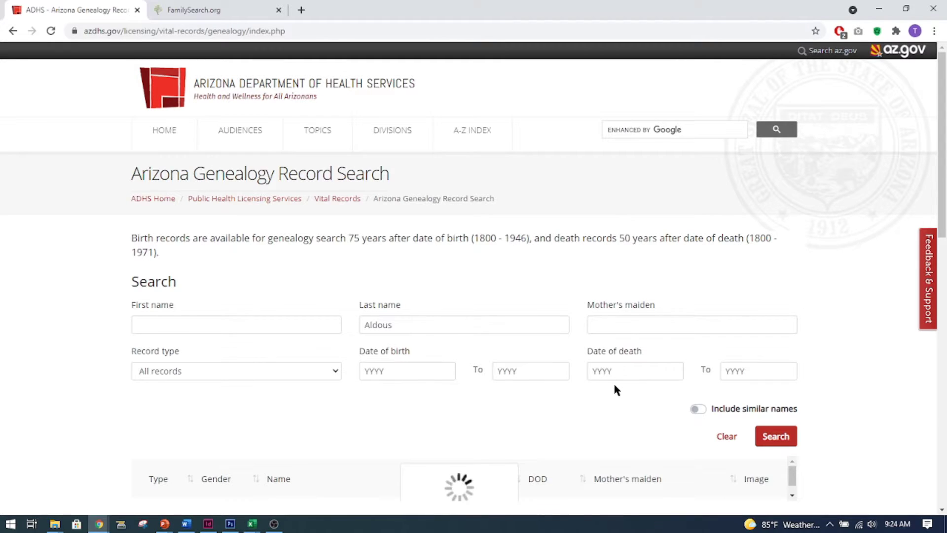
- Open the certificate image of the death record dated 04/03/1940 and move its window clear of the browser tabs
scroll(615, 386, "down", 2)
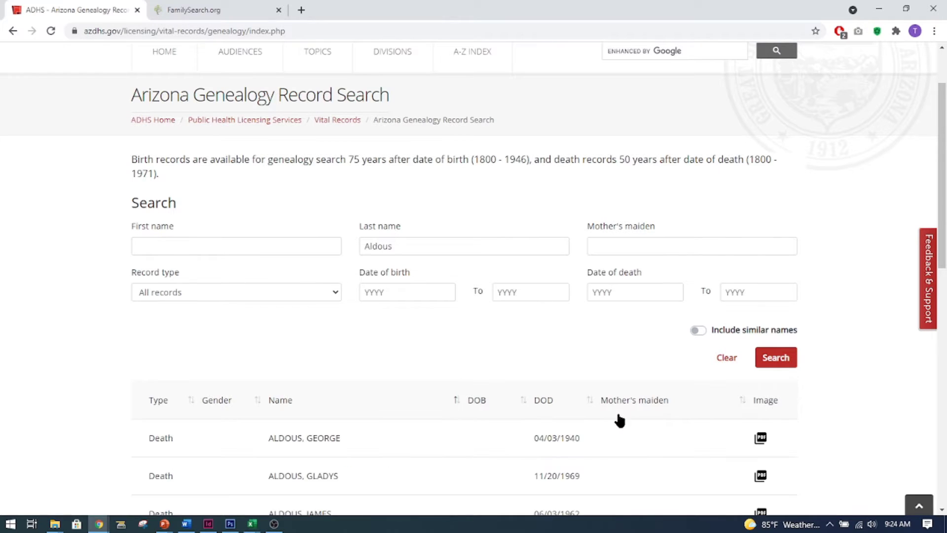
scroll(510, 400, "down", 3)
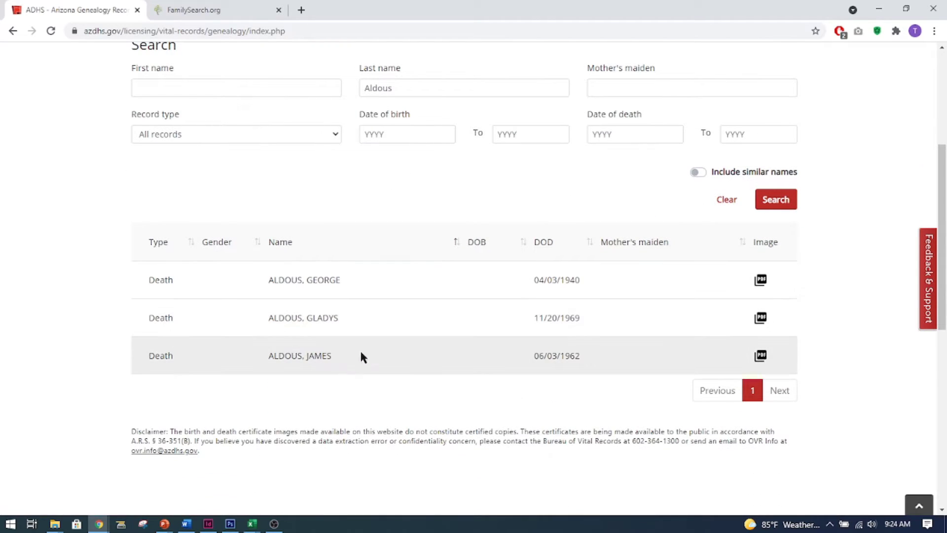
left_click(581, 289)
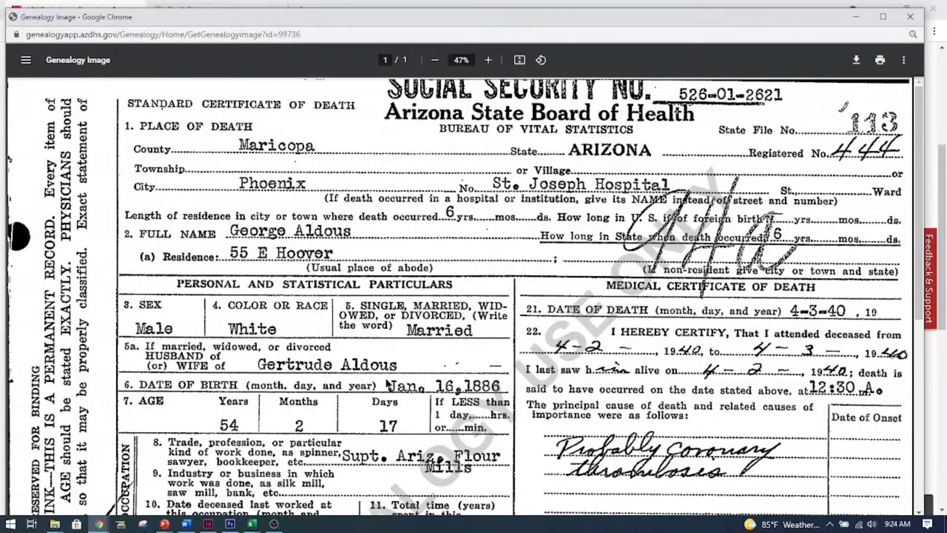
scroll(402, 382, "down", 2)
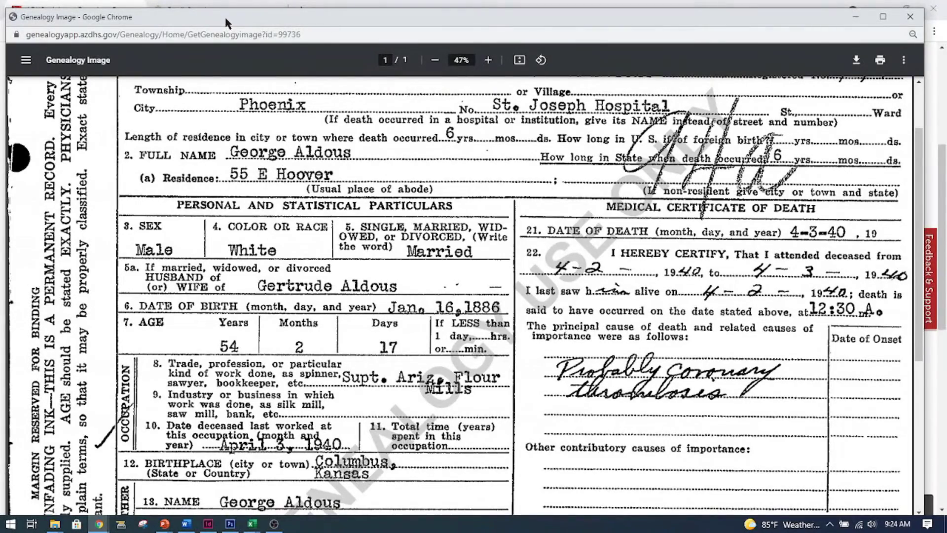
left_click_drag(225, 15, 254, 80)
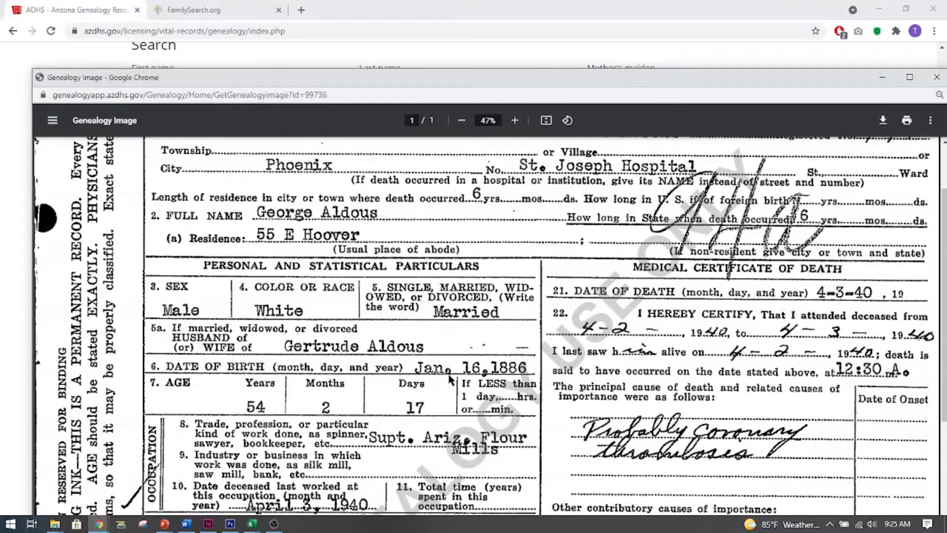
- Switch to FamilySearch and open the Family Tree's find-by-name form for deceased ancestors
left_click(196, 12)
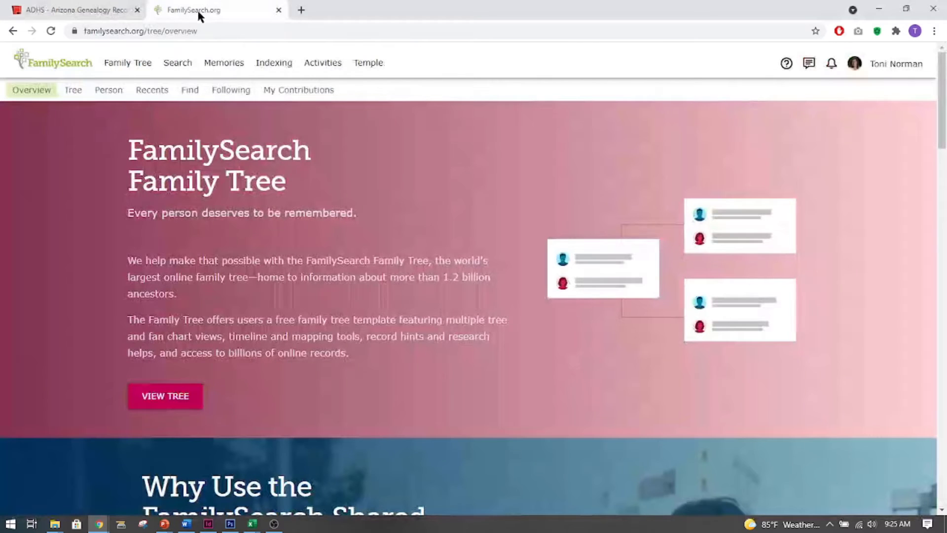
left_click(179, 68)
left_click(319, 31)
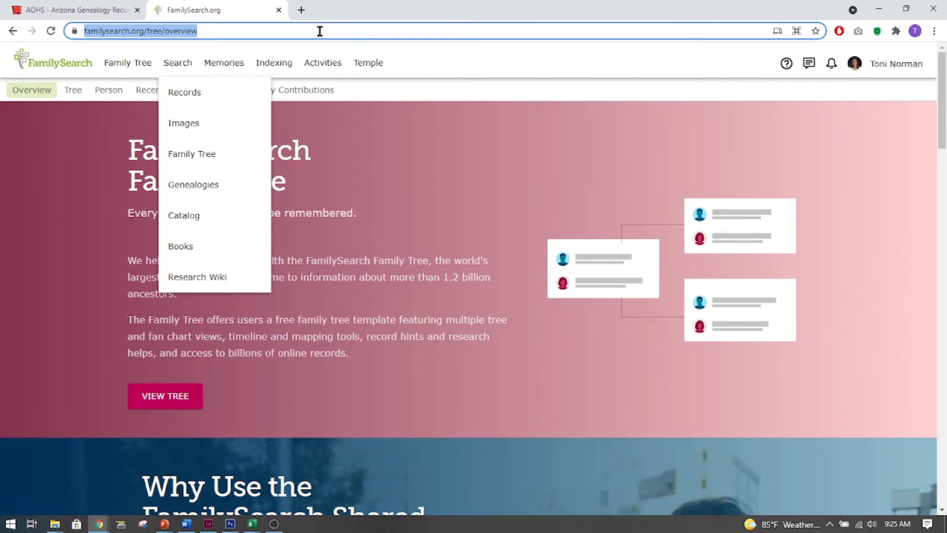
left_click(382, 88)
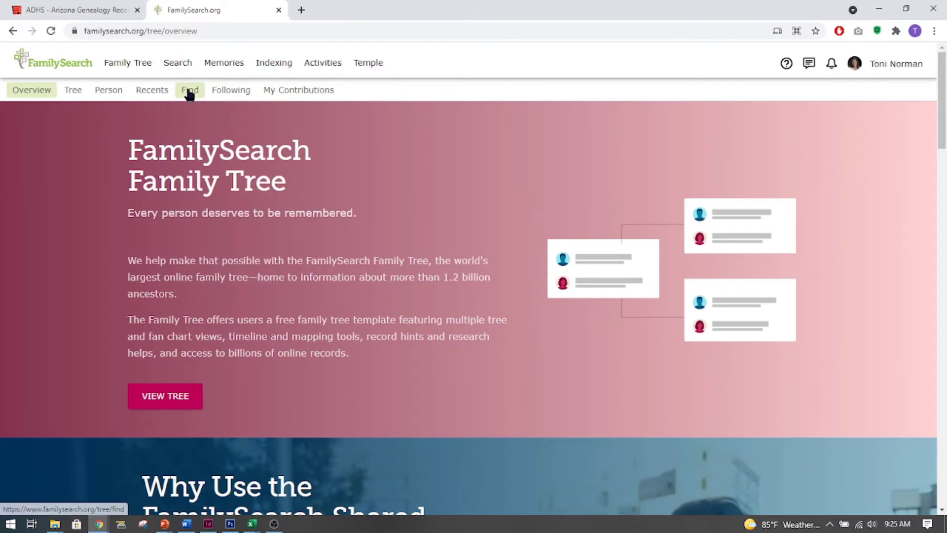
left_click(192, 94)
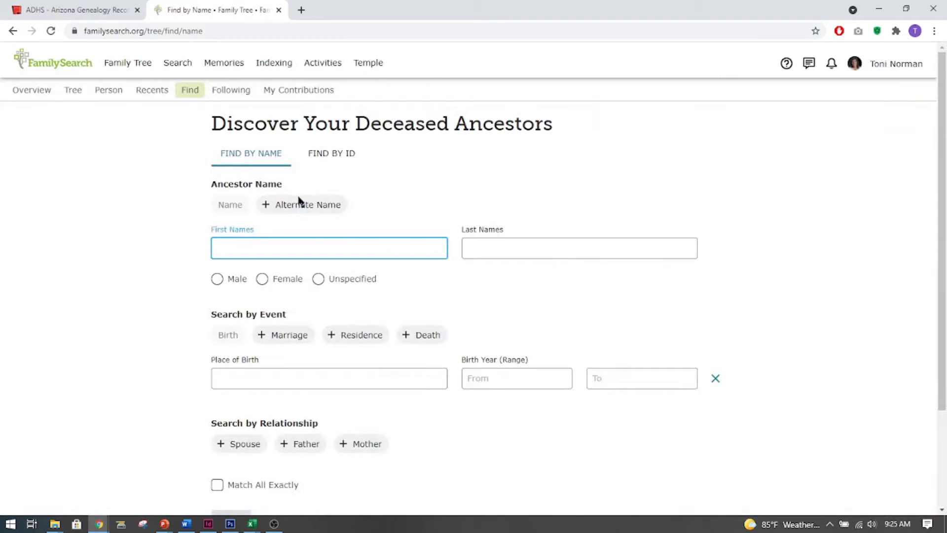
- Enter the ancestor's first and last names from the death certificate in the find-by-name form
left_click(257, 244)
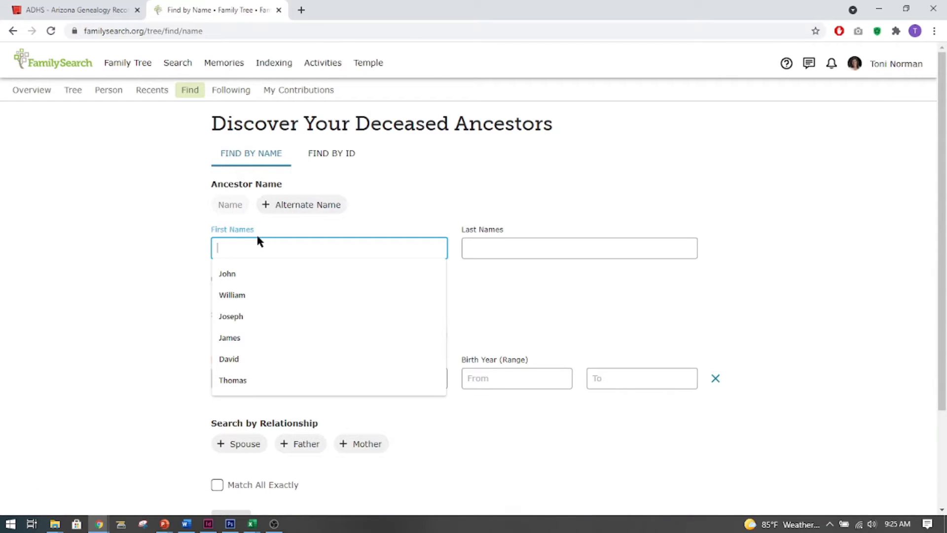
type("George")
key("Tab")
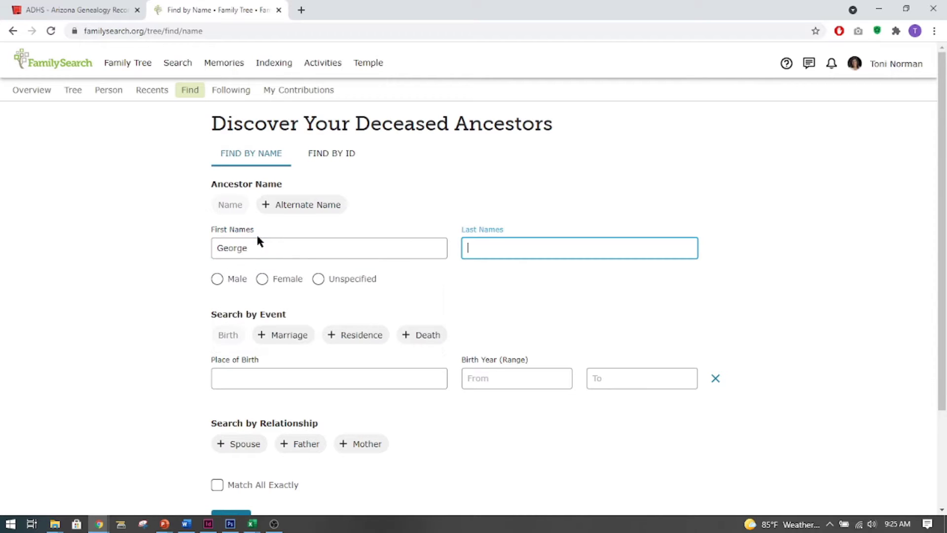
type("Aldous")
- Set the birth year range to 1886 through 1886 and consult the death certificate window for further details
left_click(508, 381)
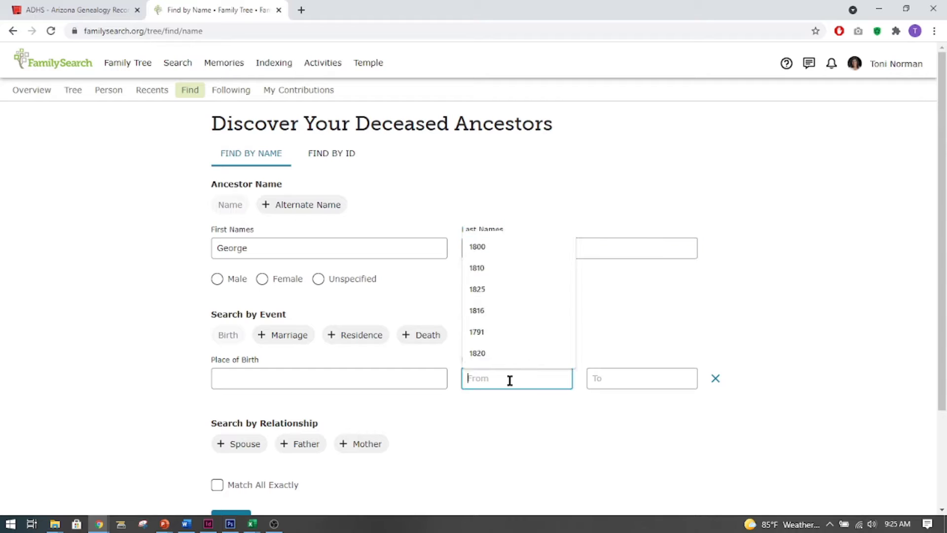
type("4 Jan")
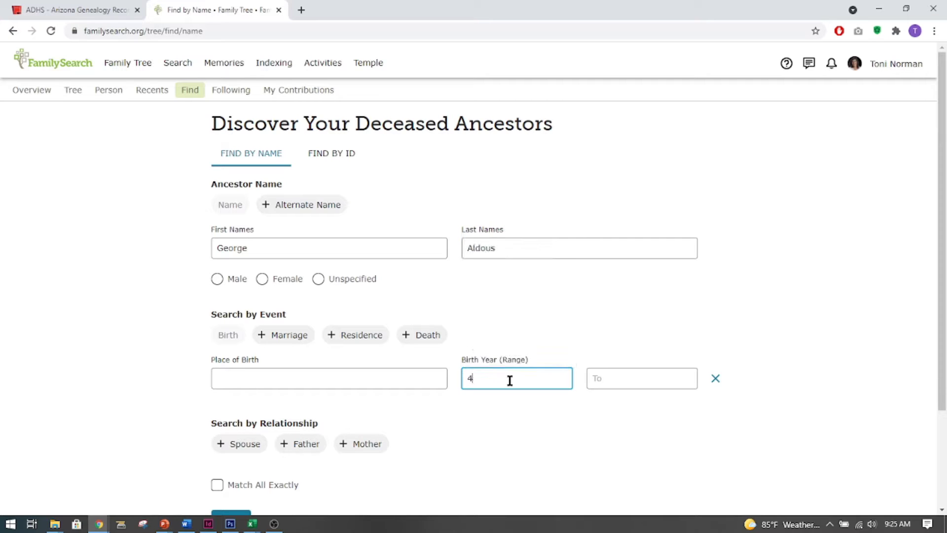
key("BackSpace")
key("BackSpace")
key("BackSpace")
key("BackSpace")
key("BackSpace")
type("1886")
mouse_move(101, 526)
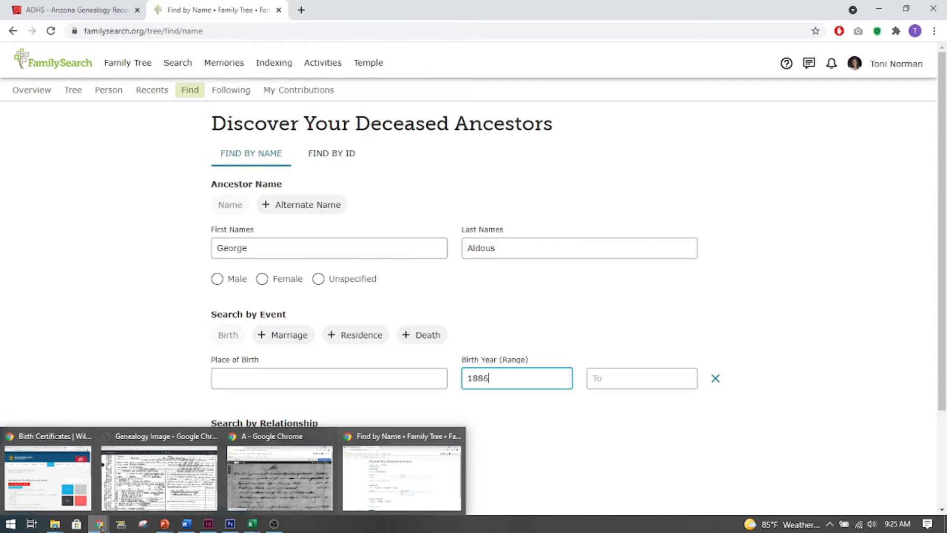
left_click(123, 493)
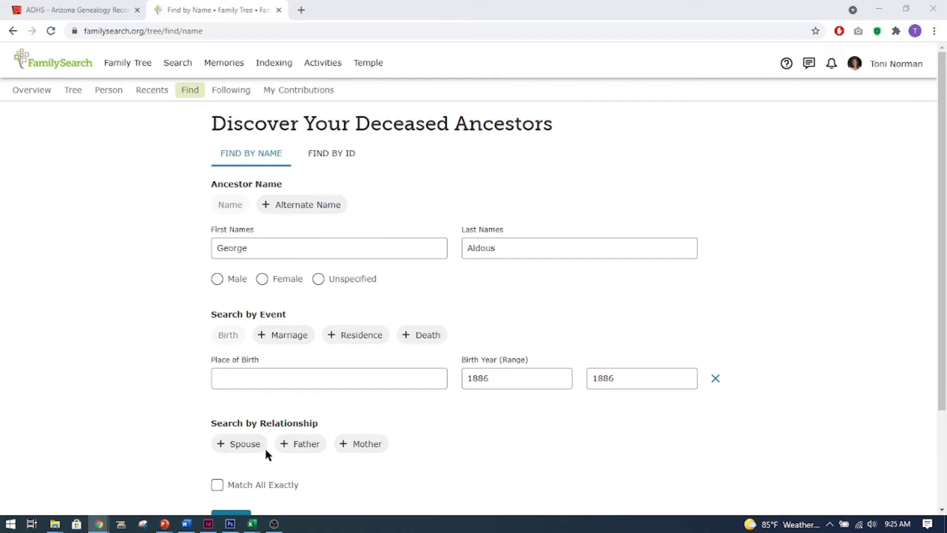
scroll(265, 446, "down", 3)
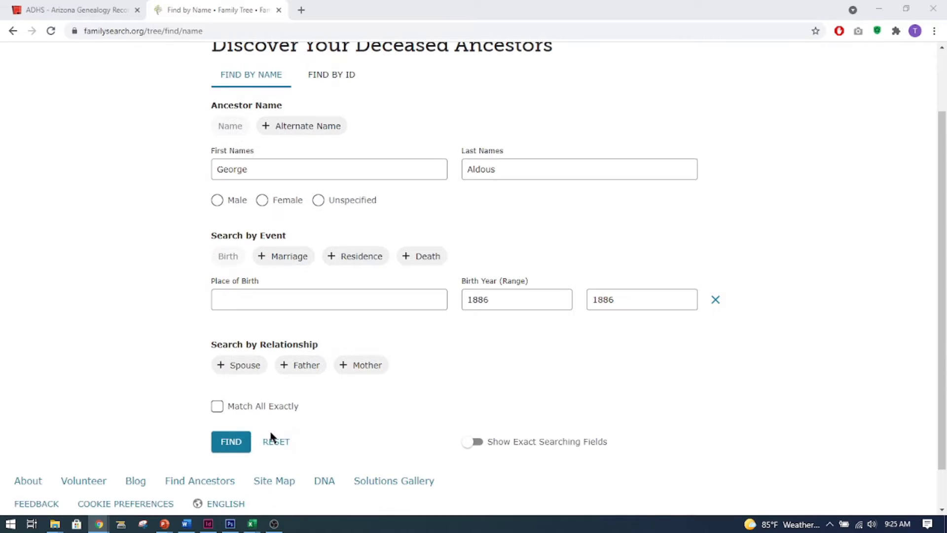
left_click(232, 442)
left_click(267, 304)
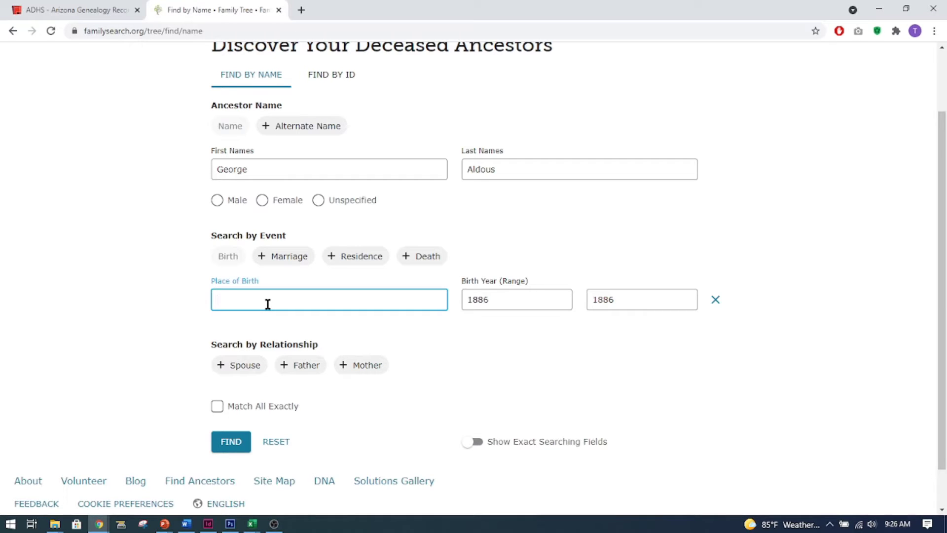
type("England")
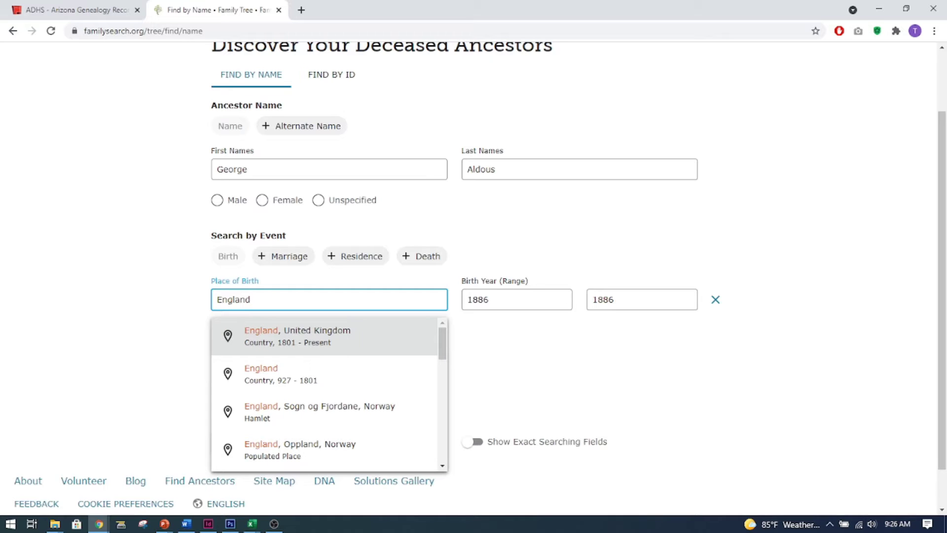
left_click_drag(261, 300, 189, 295)
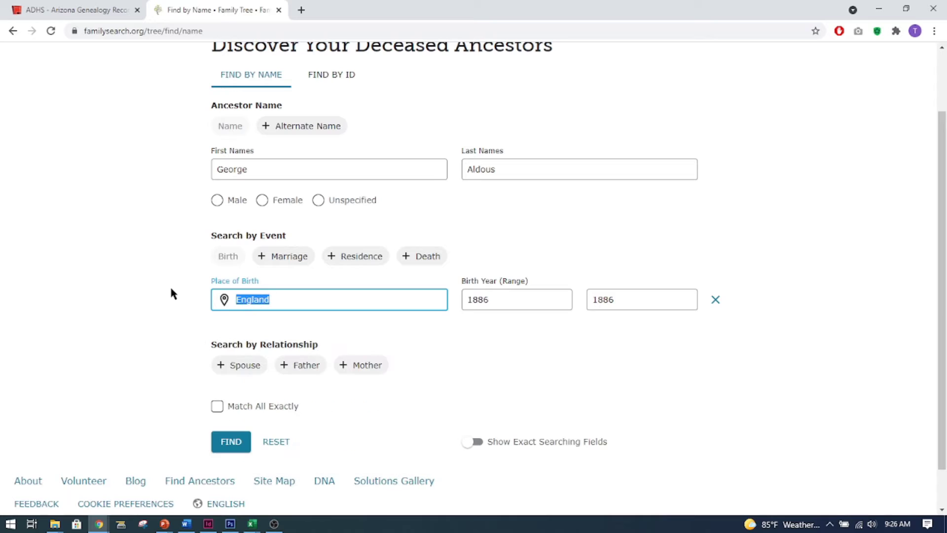
key("BackSpace")
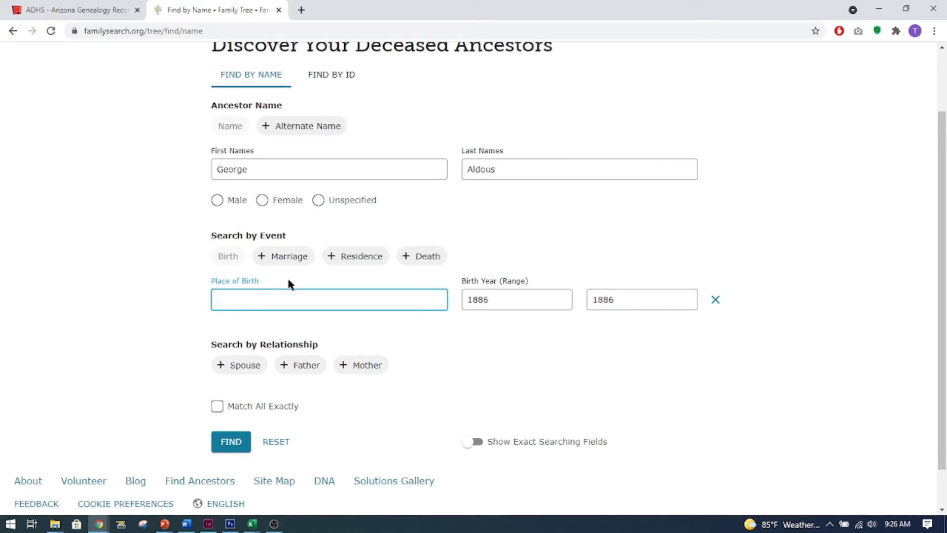
- Run the ancestor search and open the person page of the match born in 1886 in Kansas
left_click(230, 449)
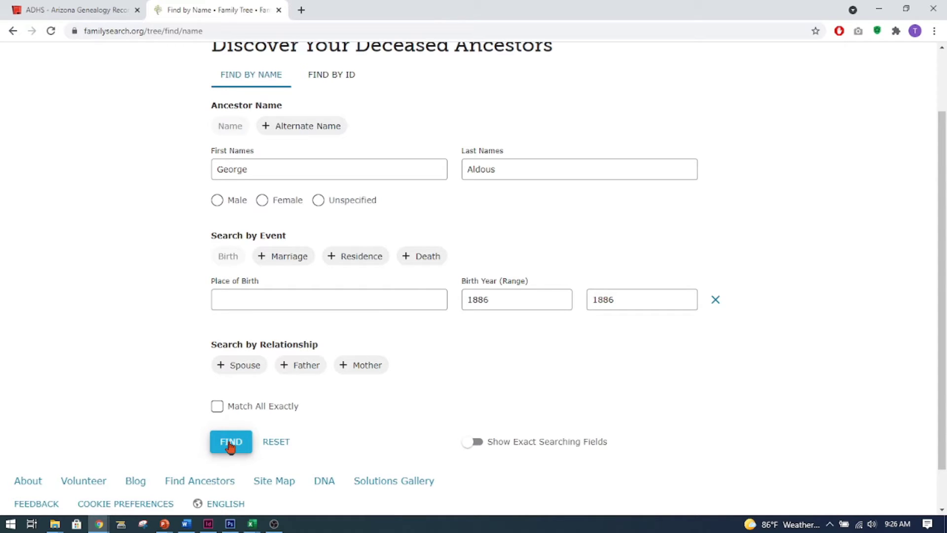
left_click(230, 446)
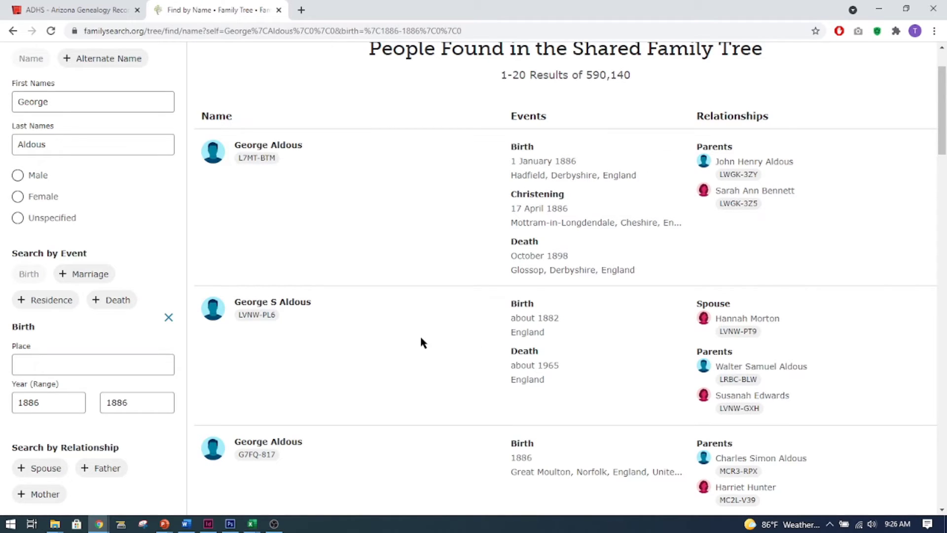
scroll(422, 341, "down", 2)
scroll(422, 342, "up", 1)
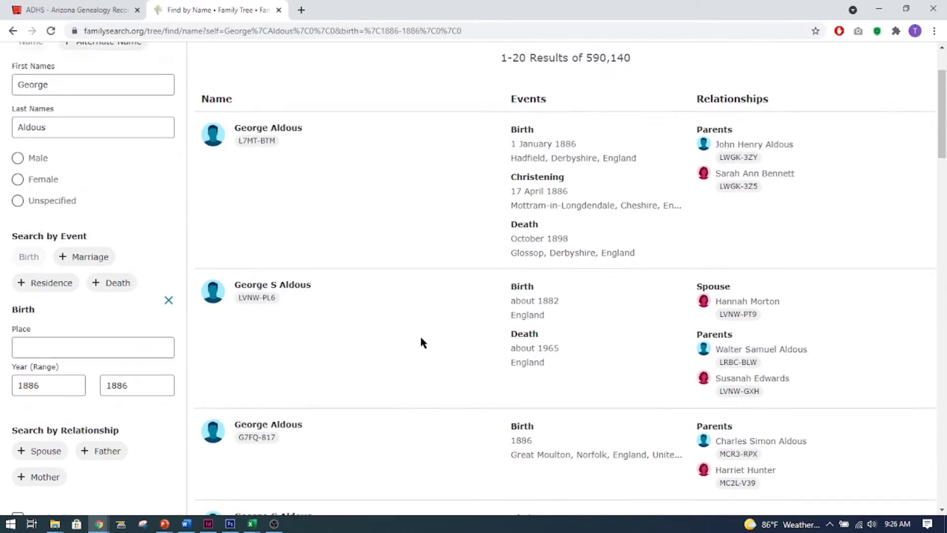
scroll(422, 342, "down", 3)
scroll(421, 341, "down", 2)
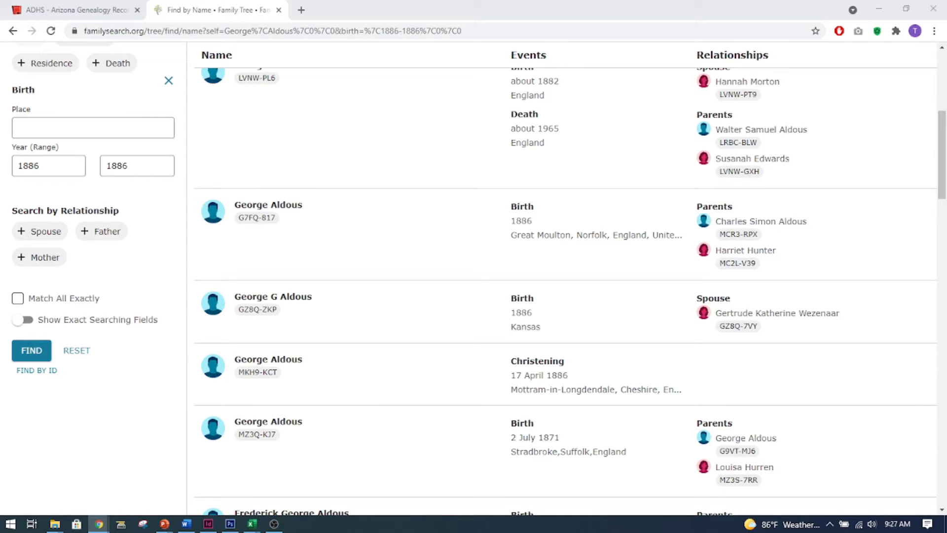
left_click(274, 300)
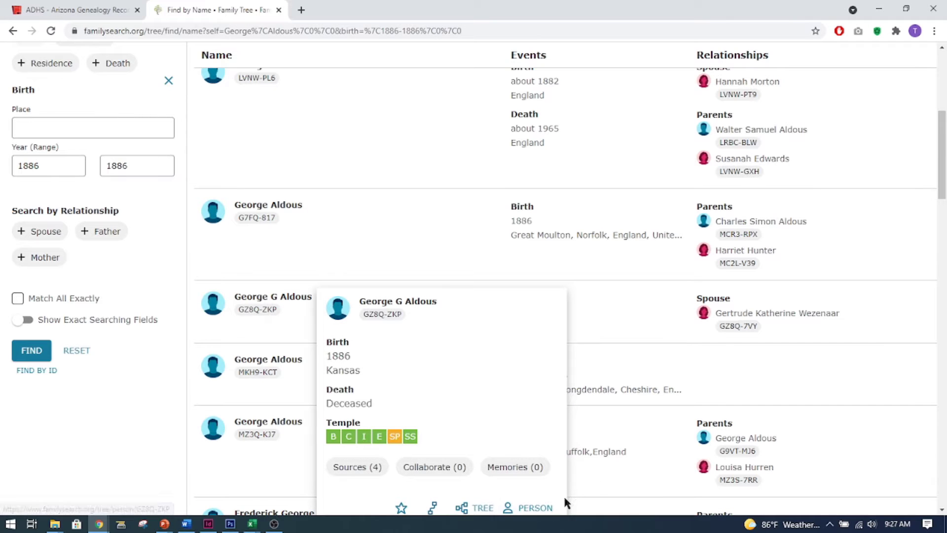
left_click(530, 508)
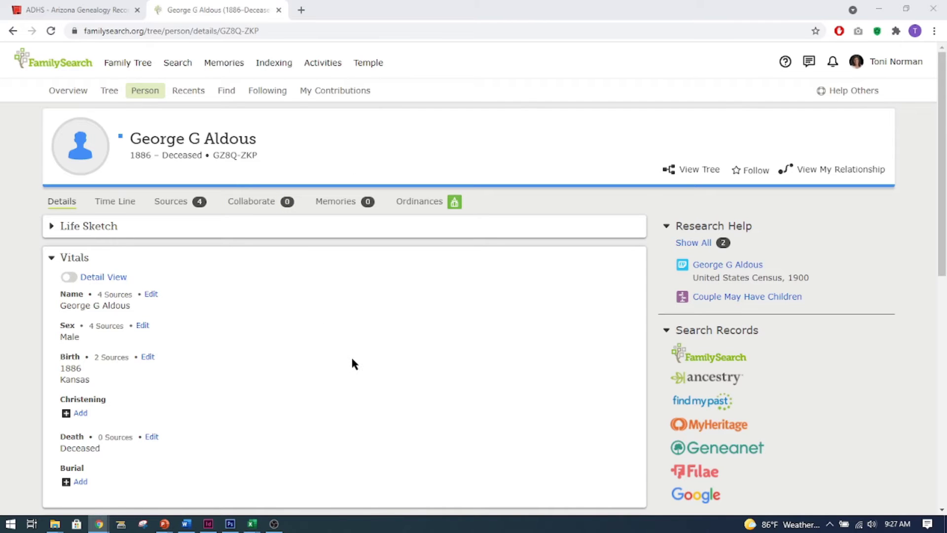
- Review the person's vitals and family members, and open the record hint for the United States Census, 1900
scroll(351, 363, "down", 6)
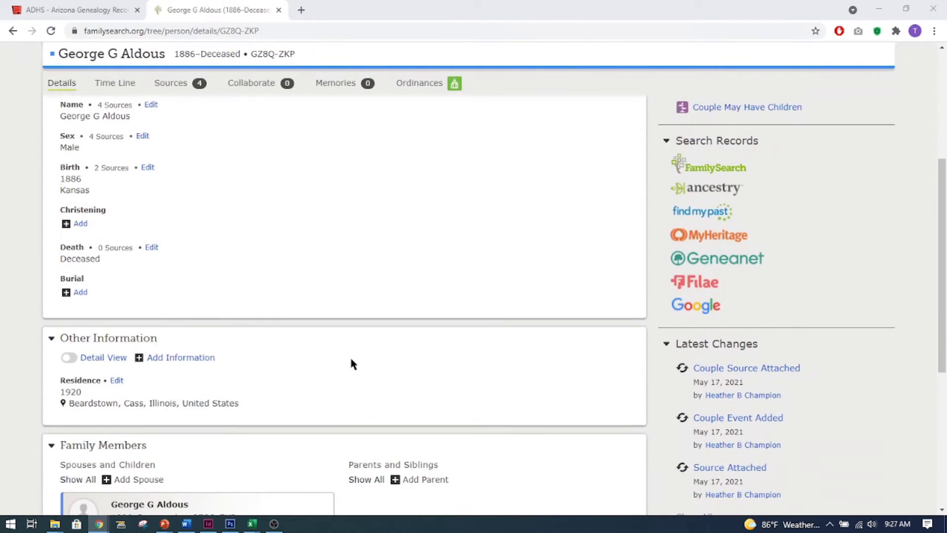
scroll(351, 364, "down", 1)
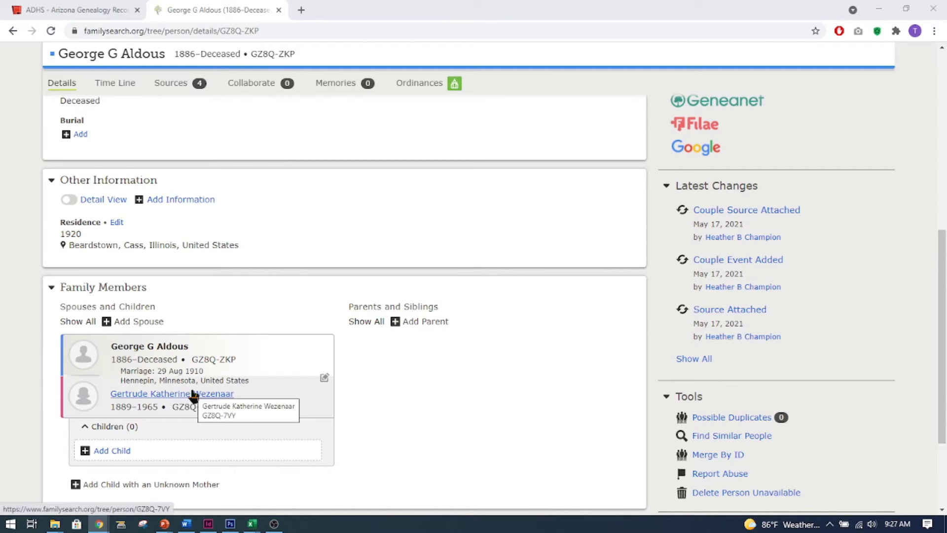
scroll(220, 388, "up", 5)
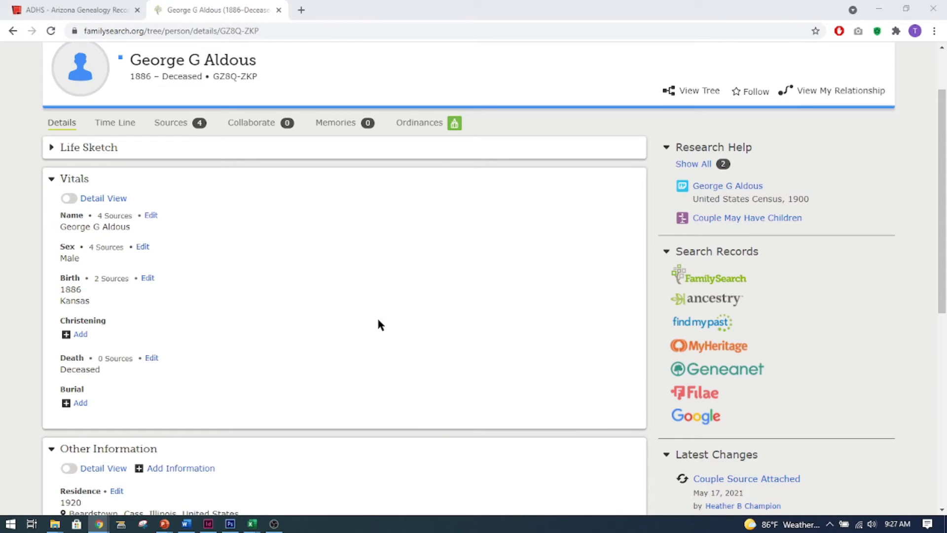
scroll(306, 346, "down", 6)
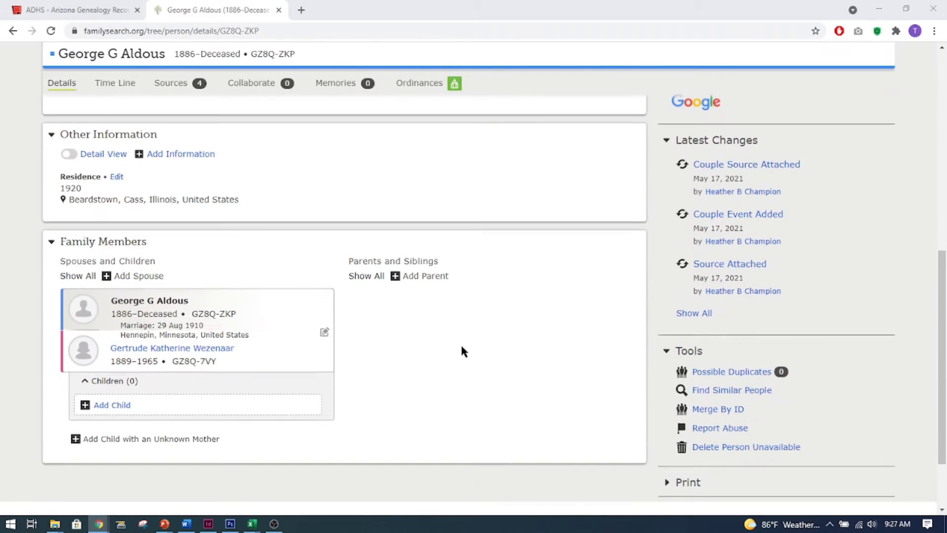
scroll(478, 323, "up", 7)
left_click(729, 220)
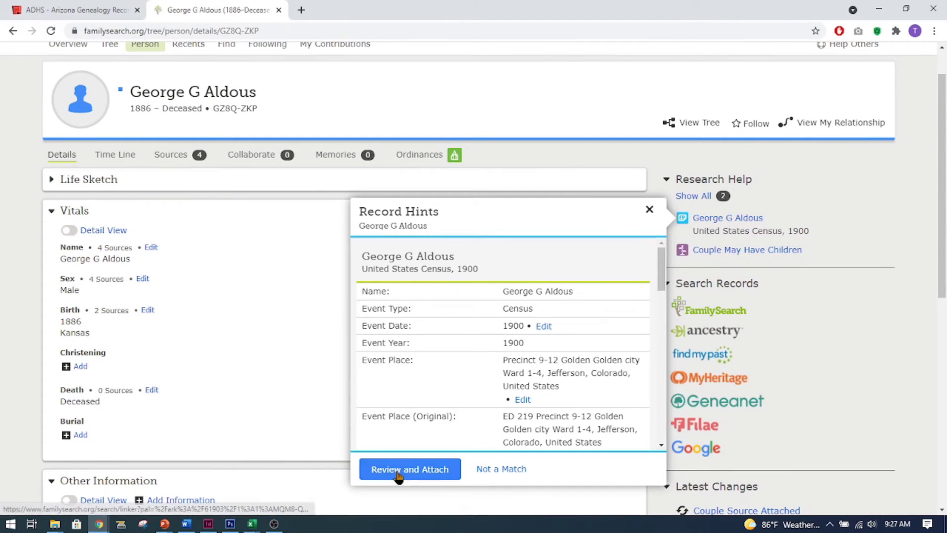
- Open the 1900 census hint for review and attachment, and consult the parents' details on the death certificate
left_click(403, 469)
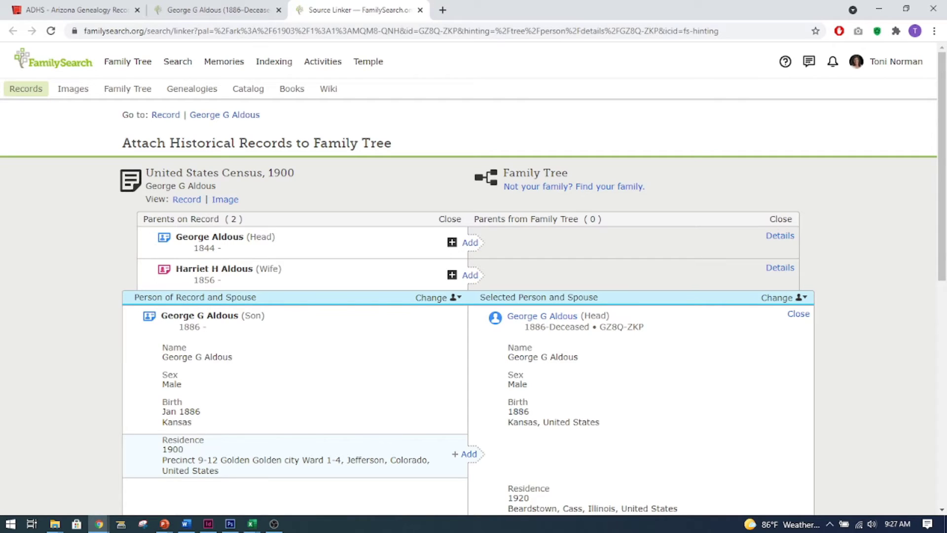
key("alt+Tab")
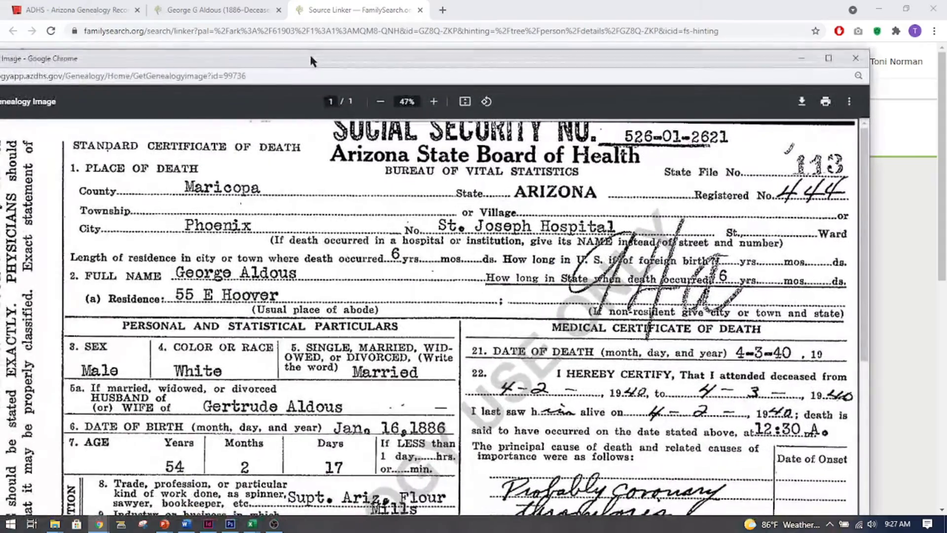
scroll(152, 423, "down", 2)
scroll(152, 423, "down", 5)
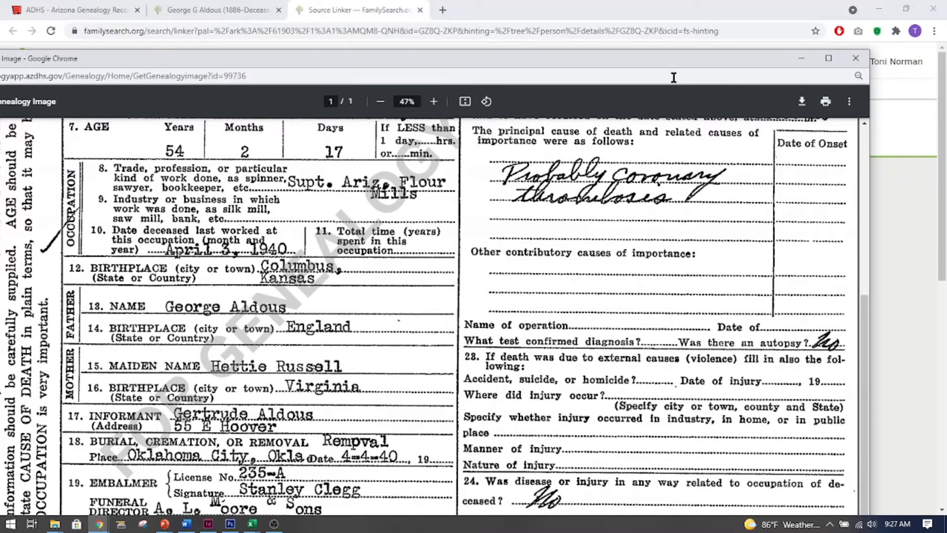
key("alt+Tab")
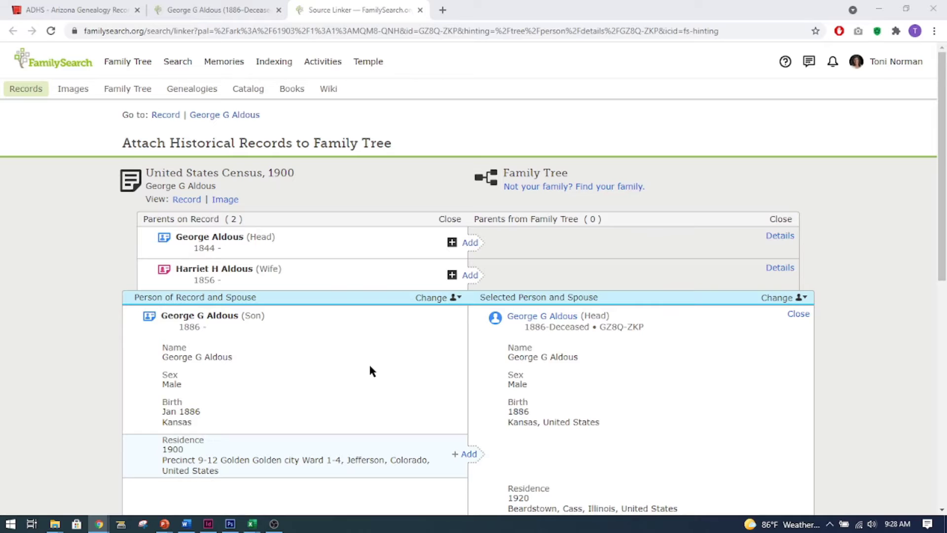
- Transfer the 1900 Jefferson, Colorado residence to the ancestor and attach the census record to him
scroll(418, 313, "down", 2)
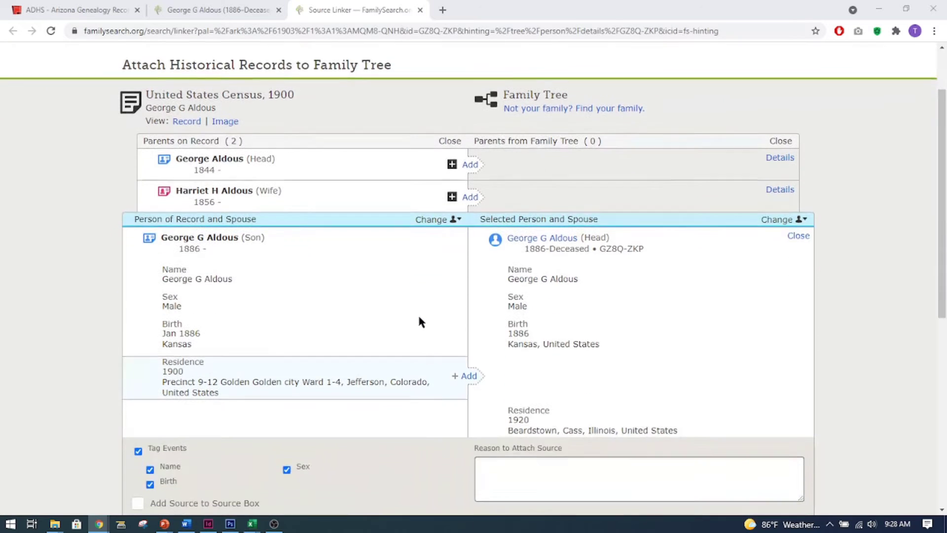
left_click(473, 376)
scroll(620, 355, "down", 5)
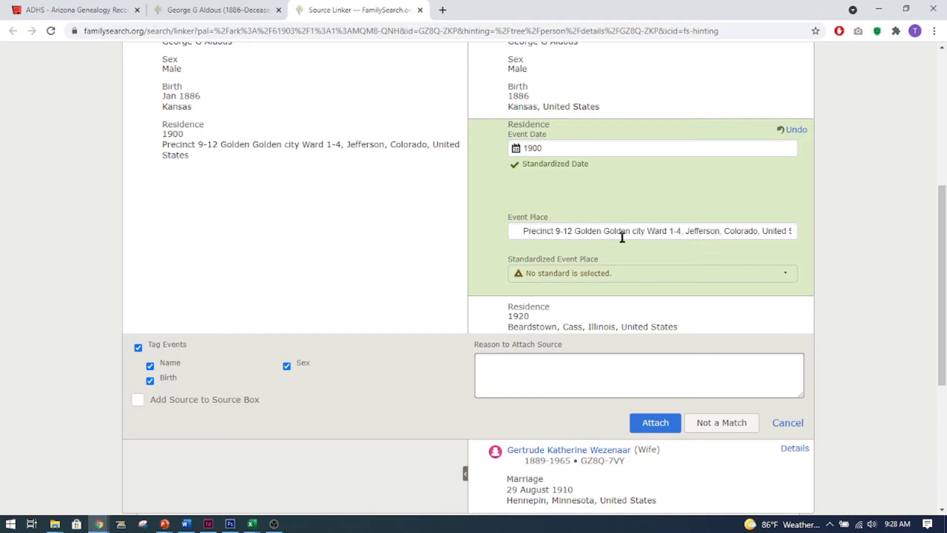
left_click(651, 420)
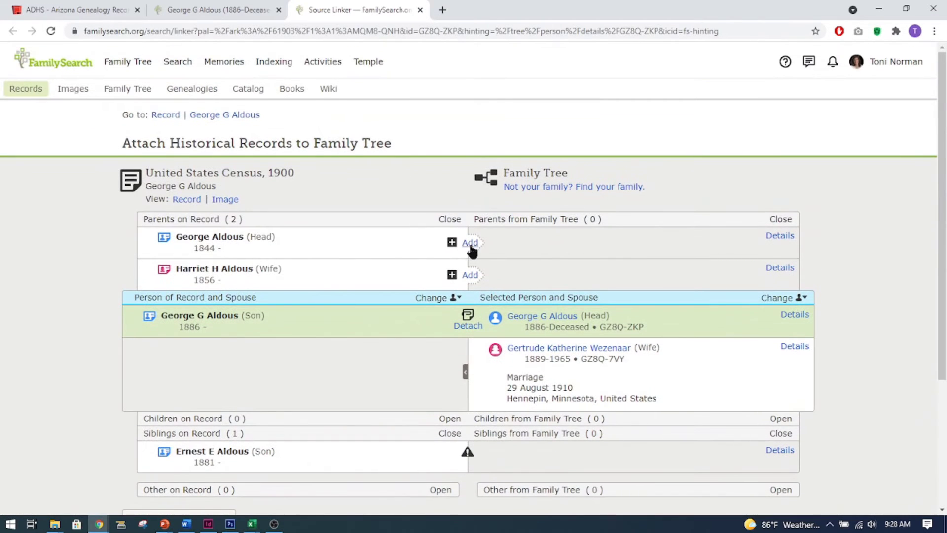
- Add the father from the census as a new deceased person, with standardized birth October 1844 in England, United Kingdom
left_click(470, 243)
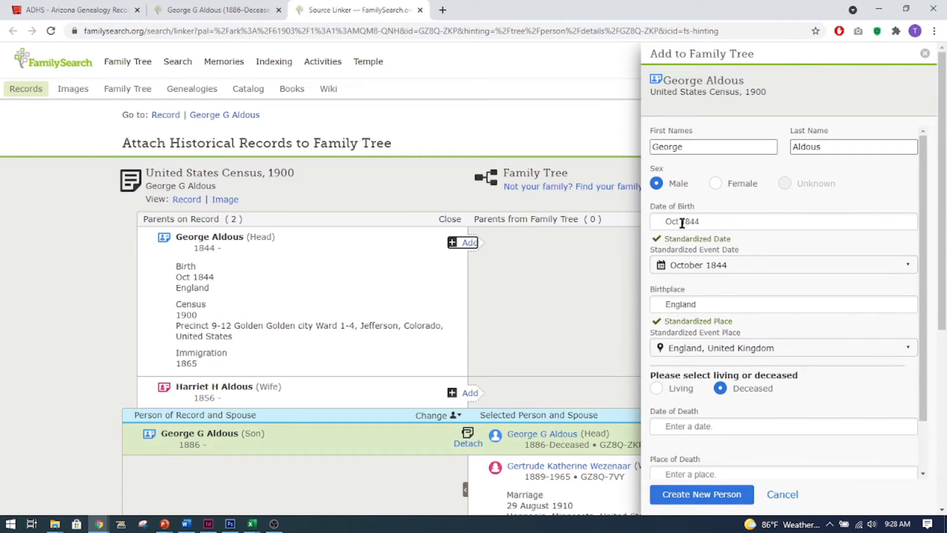
left_click(706, 223)
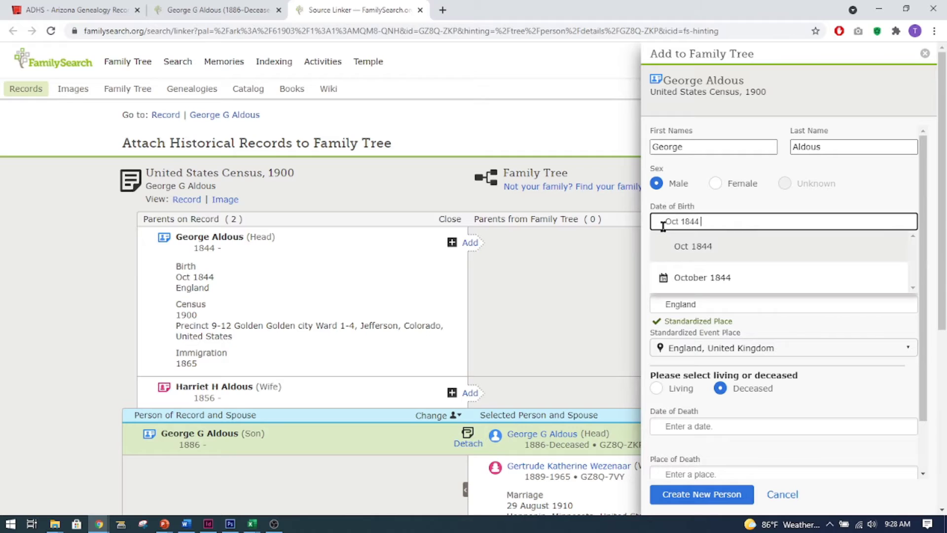
left_click(687, 276)
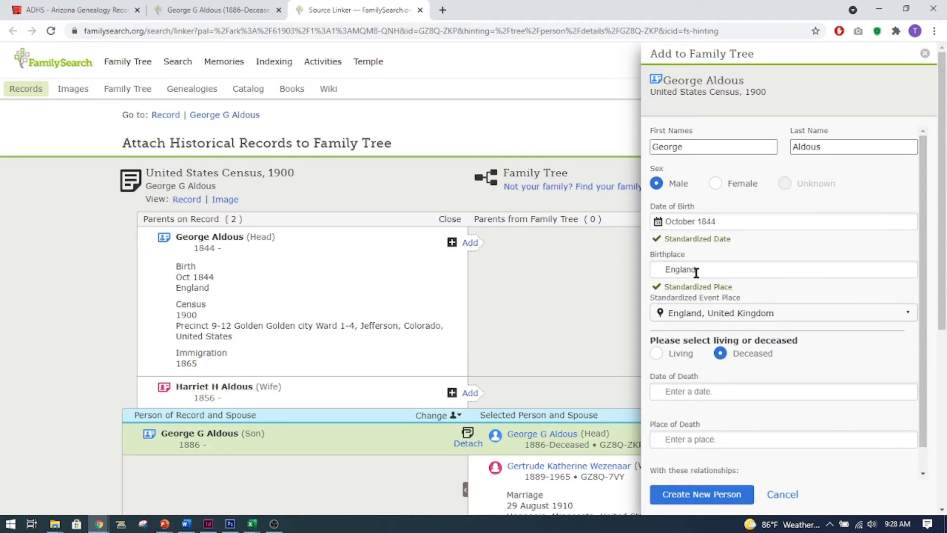
left_click(703, 269)
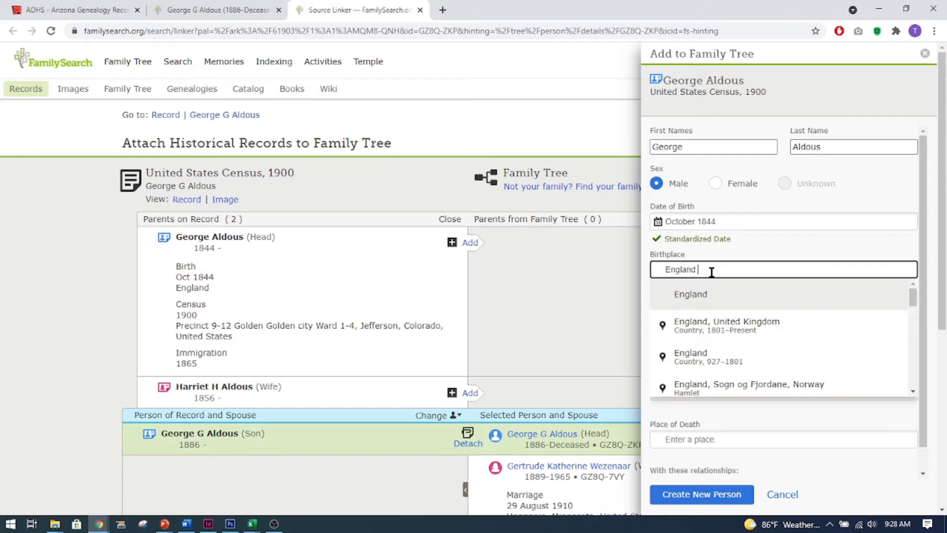
left_click(707, 323)
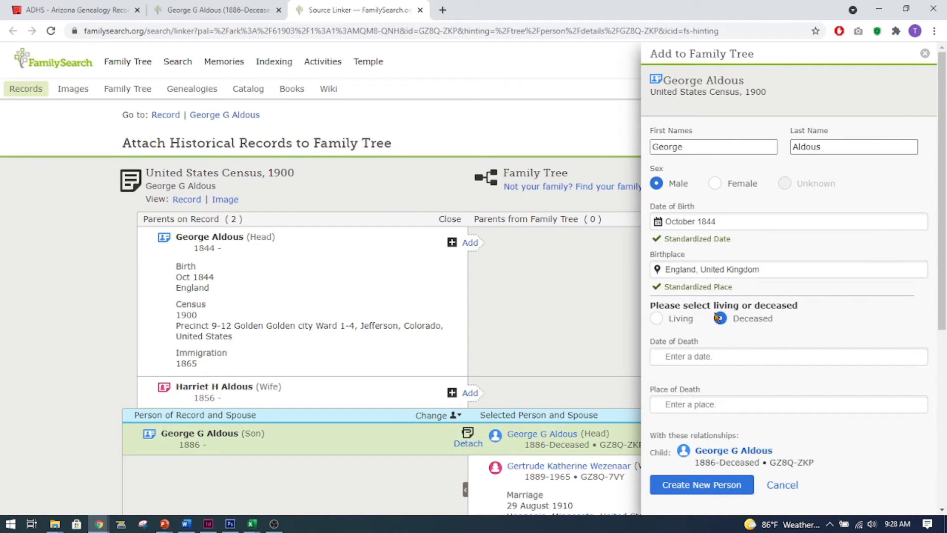
scroll(729, 337, "down", 2)
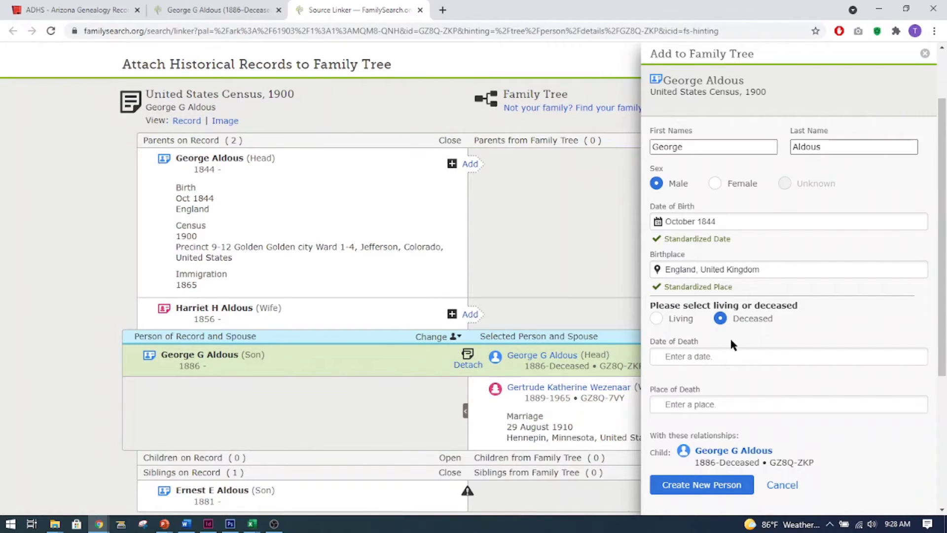
left_click(697, 486)
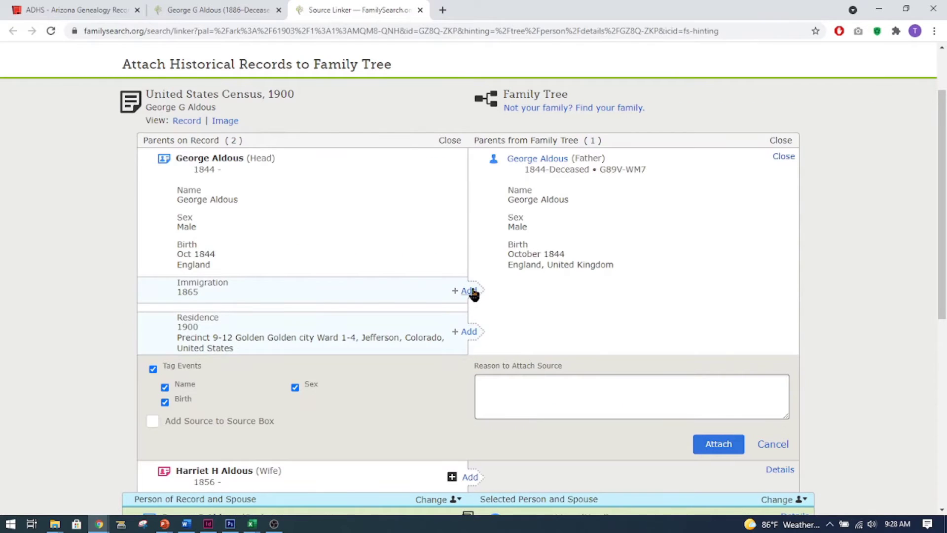
- Transfer the father's 1865 immigration and 1900 residence to the Family Tree and attach the census to him
left_click(468, 291)
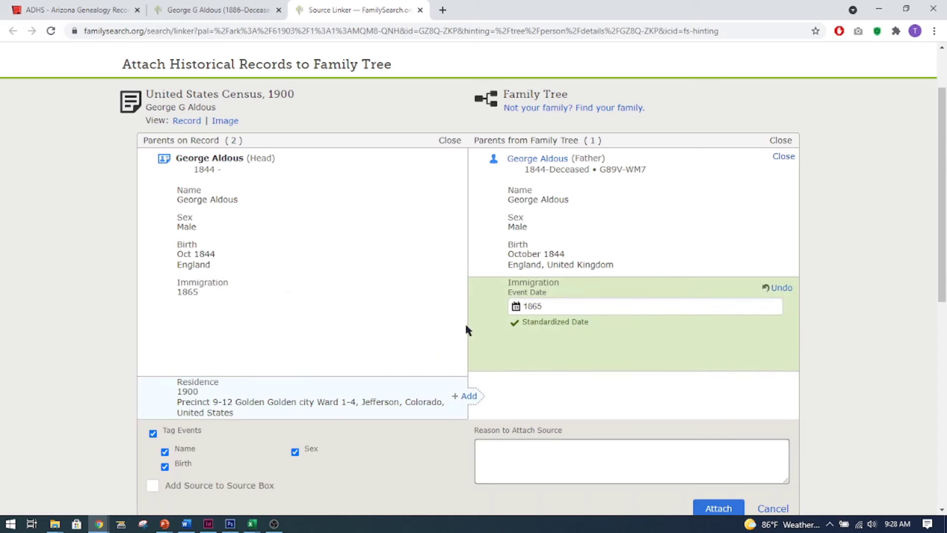
left_click(469, 396)
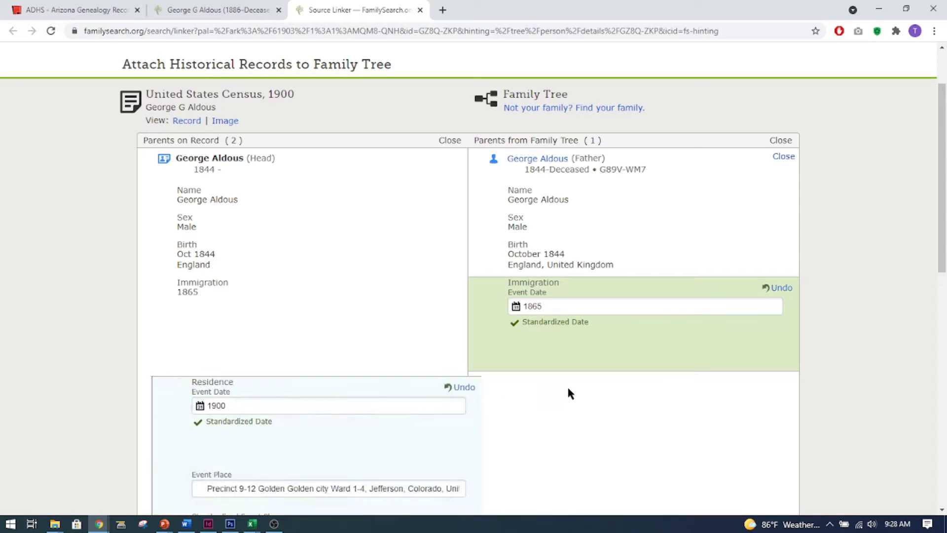
scroll(685, 374, "down", 5)
left_click(723, 329)
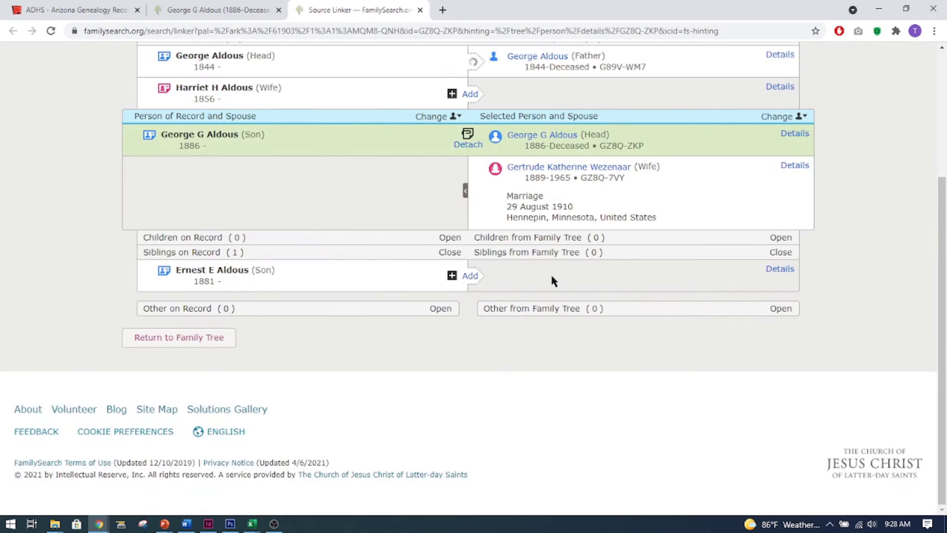
- Start adding the mother from the census and replace her last name with the maiden name on the death certificate
left_click(469, 95)
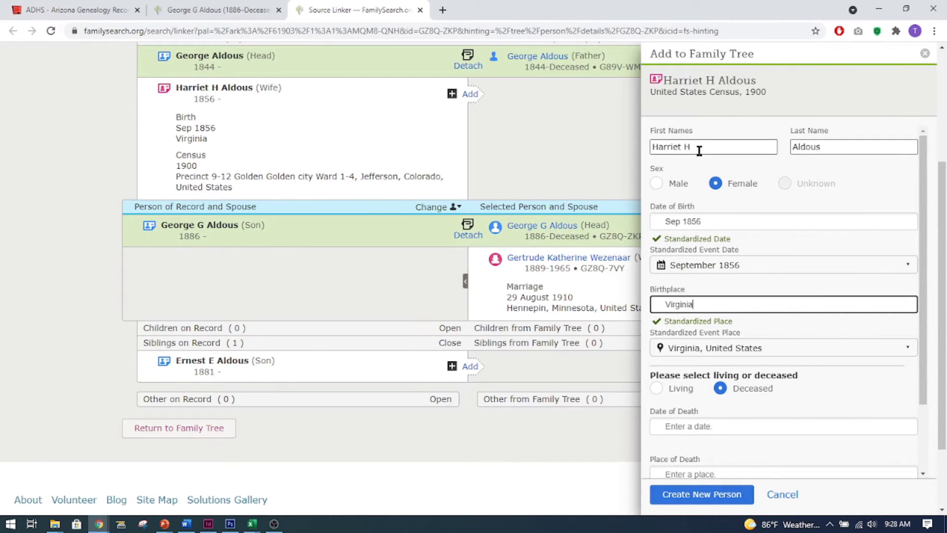
key("alt+Tab")
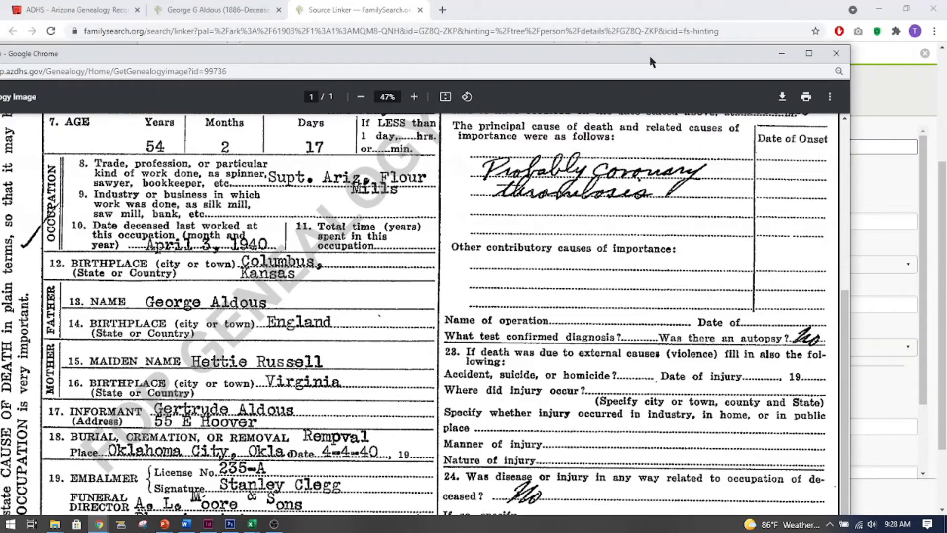
key("alt+Tab")
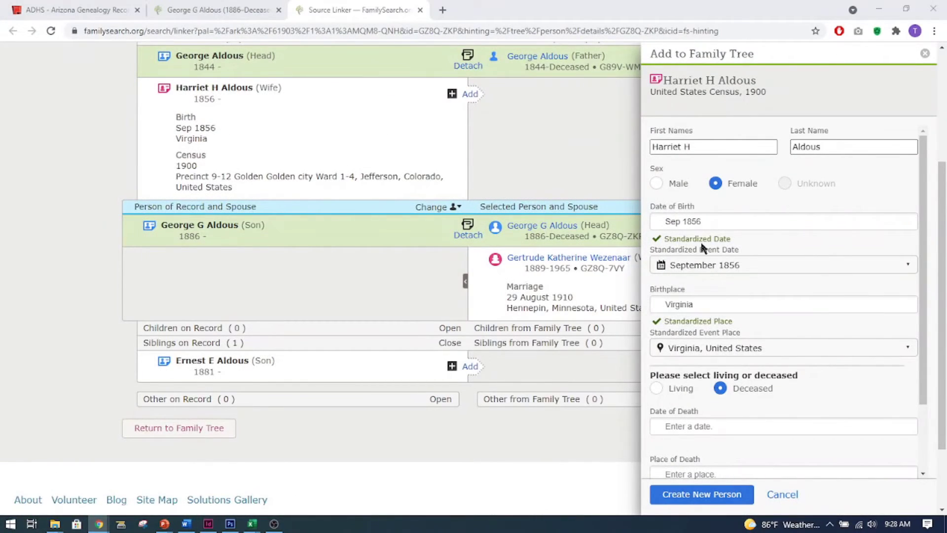
left_click_drag(822, 147, 761, 149)
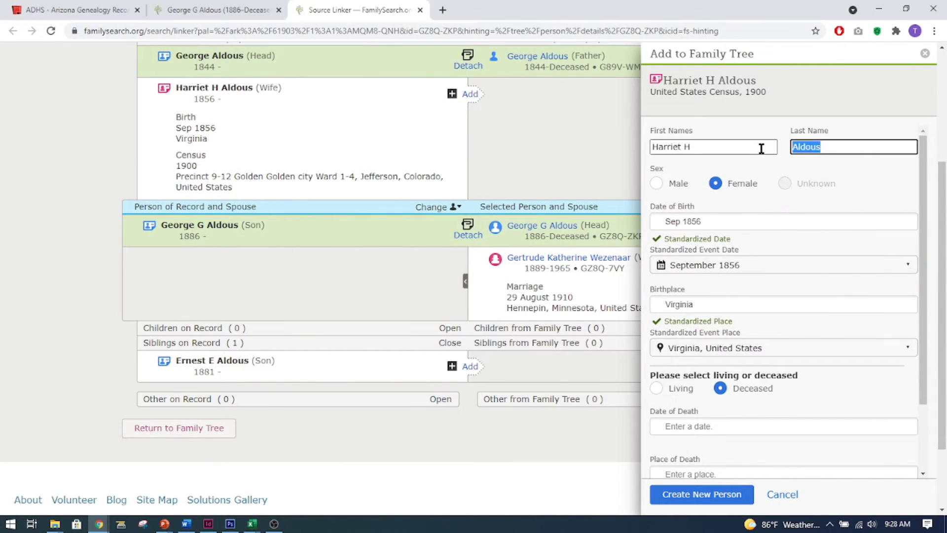
type("Russell")
- Standardize the mother's birth as September 1856 in Virginia, United States, and create her as a new person
left_click(712, 221)
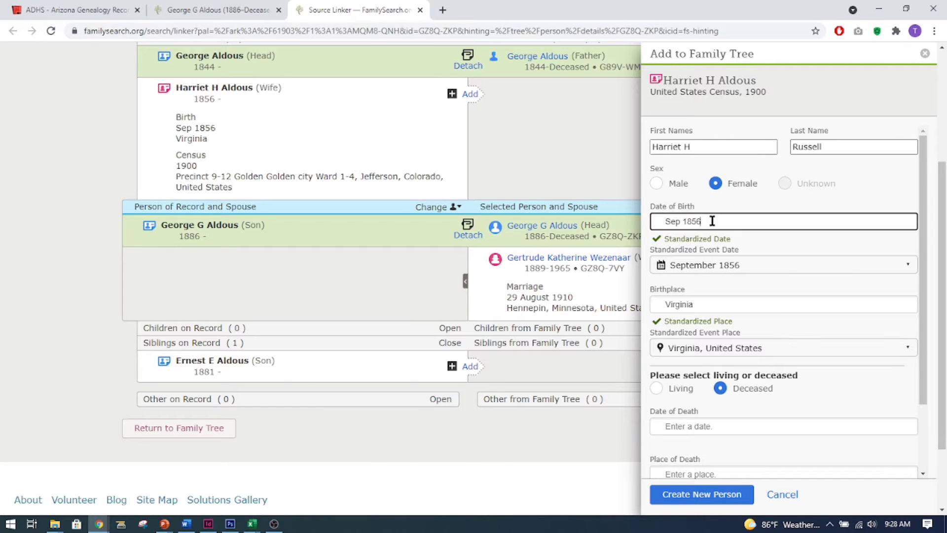
left_click(713, 276)
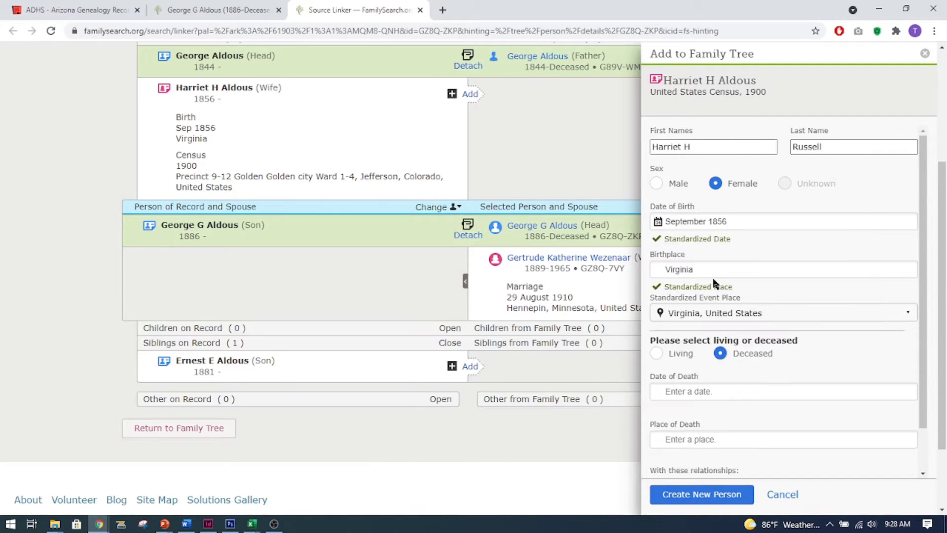
left_click(707, 269)
left_click(715, 325)
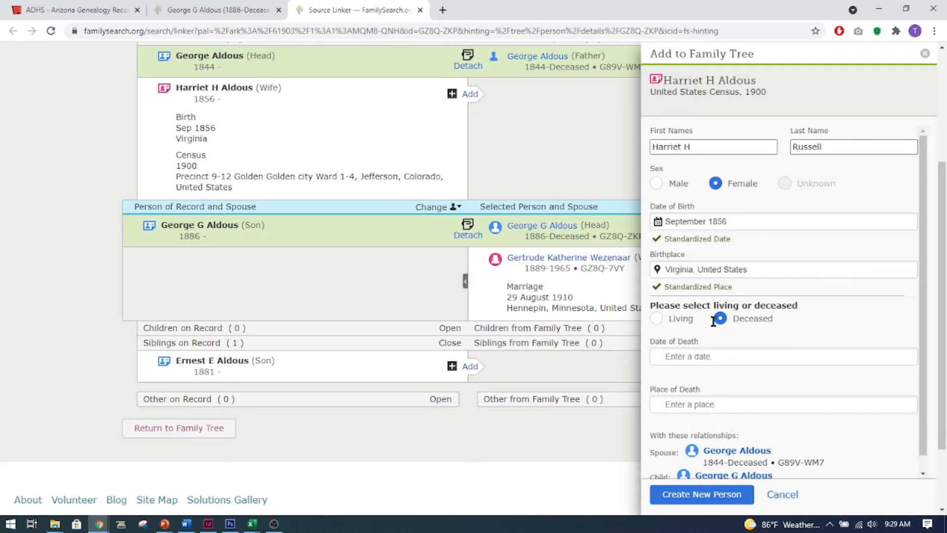
left_click(693, 493)
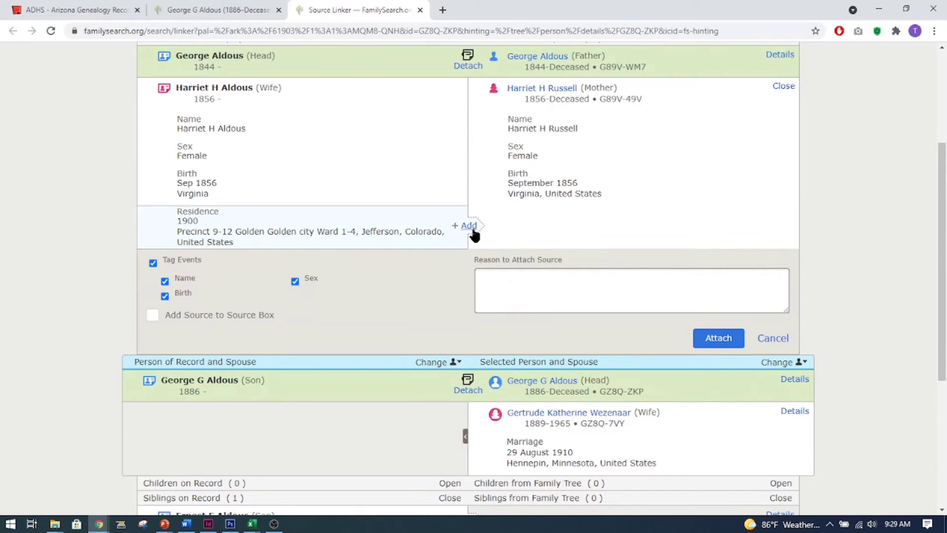
- Transfer the mother's 1900 residence to the Family Tree and attach the census to her
left_click(467, 226)
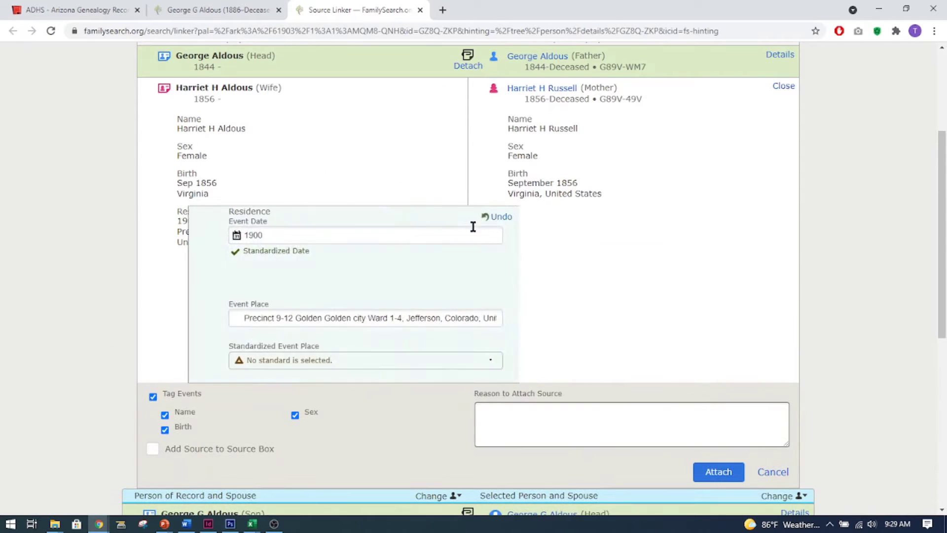
scroll(556, 210, "down", 2)
left_click(697, 310)
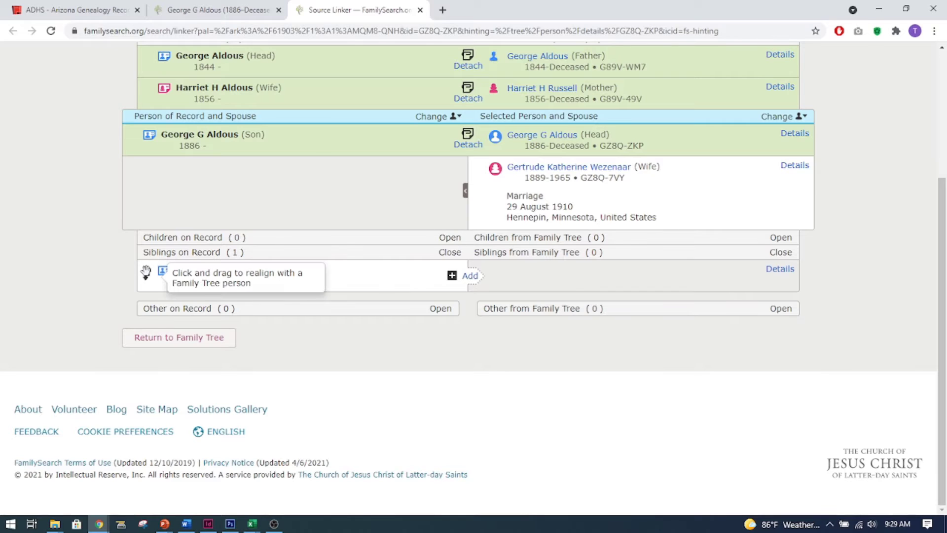
- Add the sibling from the census as a new deceased person, with standardized birth July 1881 in Illinois, United States
left_click(453, 276)
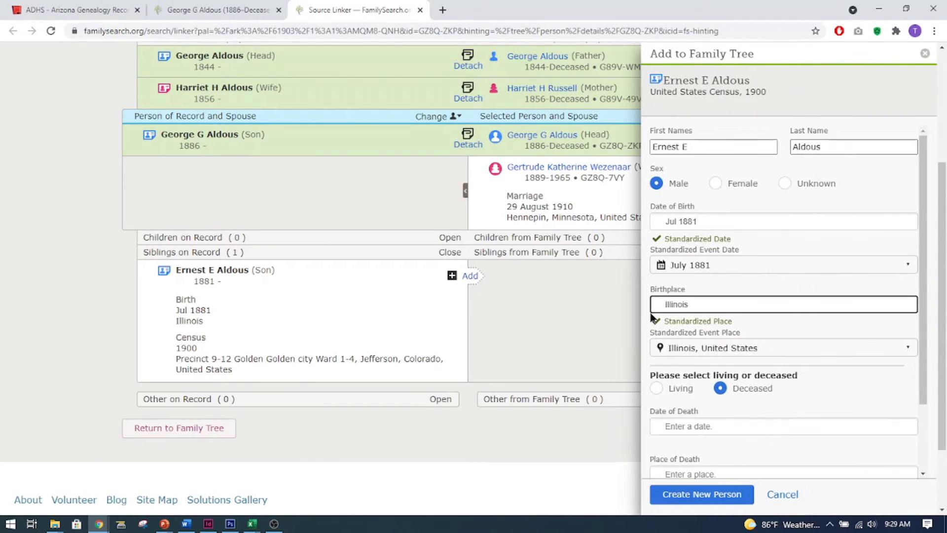
left_click(706, 221)
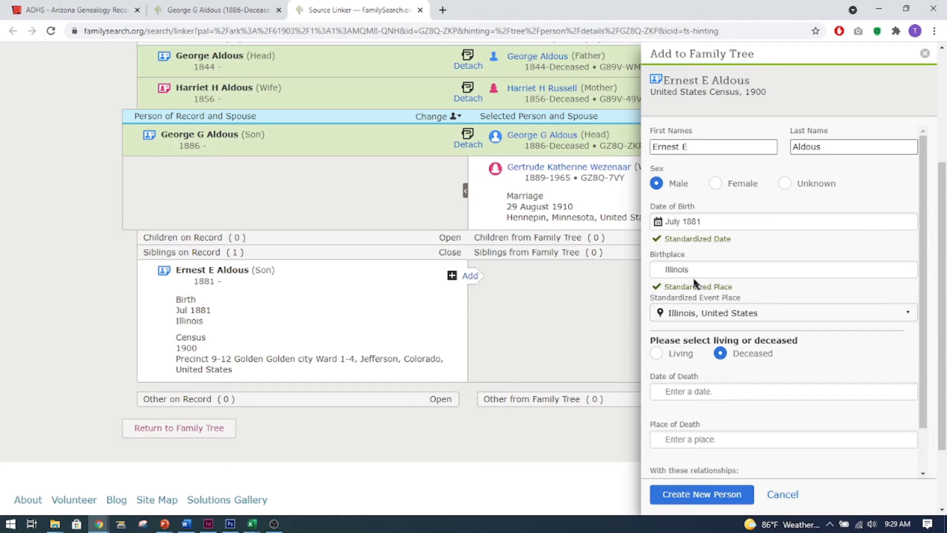
left_click(699, 270)
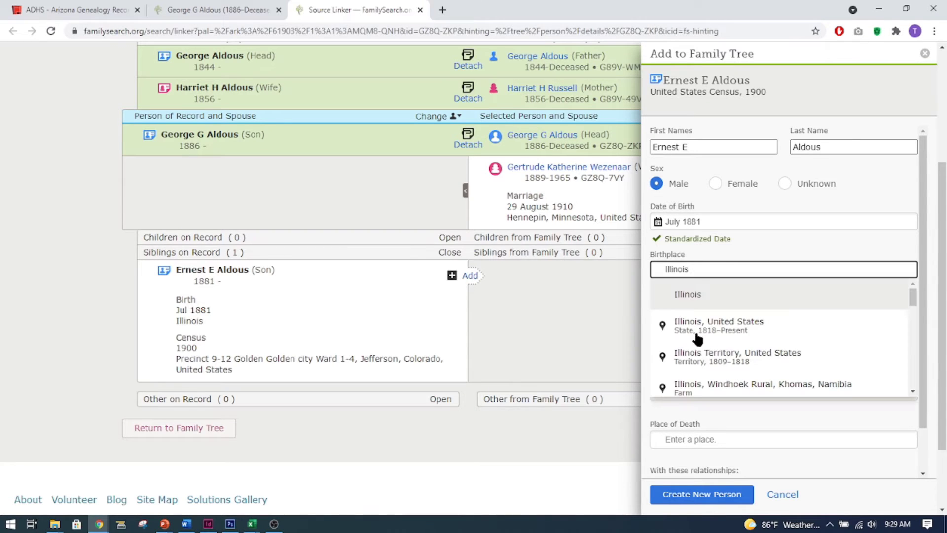
left_click(697, 324)
left_click(691, 491)
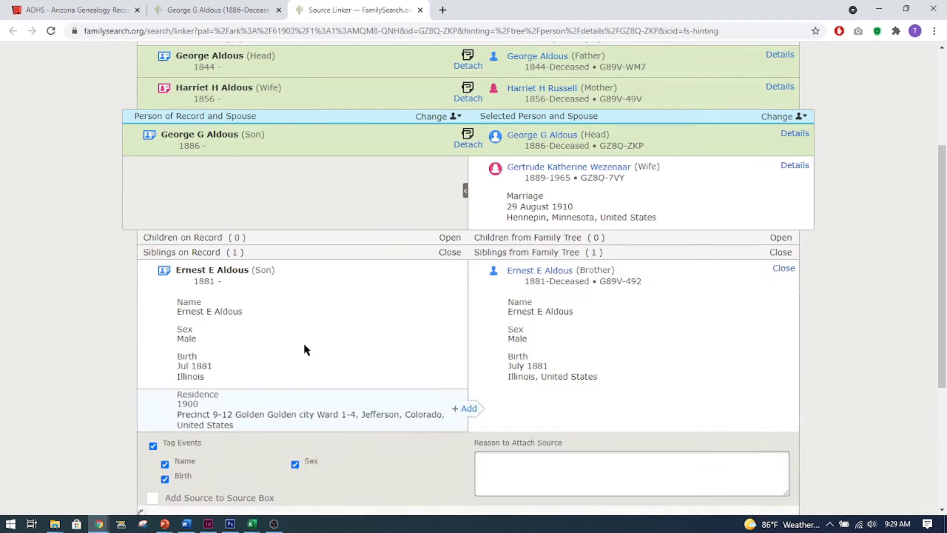
- Transfer the brother's 1900 residence to the Family Tree and attach the census to him
left_click(466, 410)
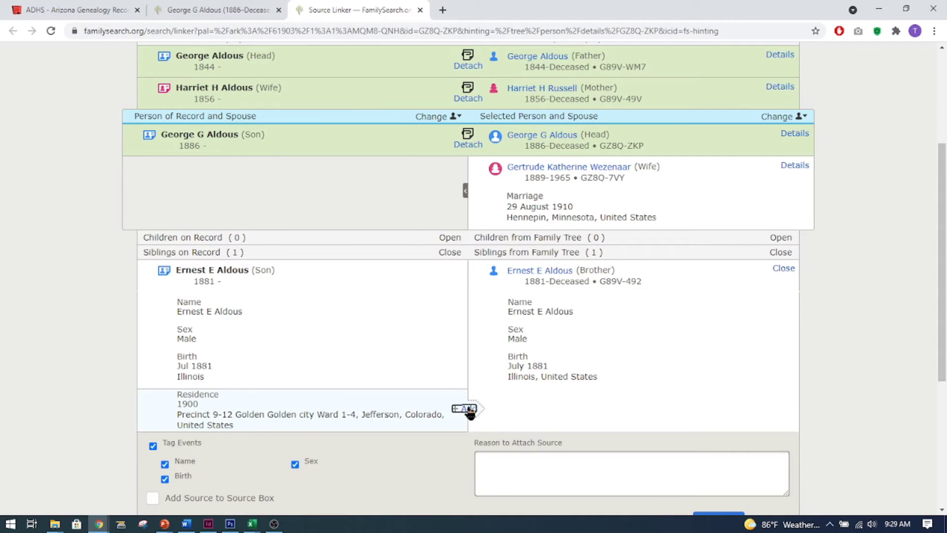
scroll(605, 383, "down", 5)
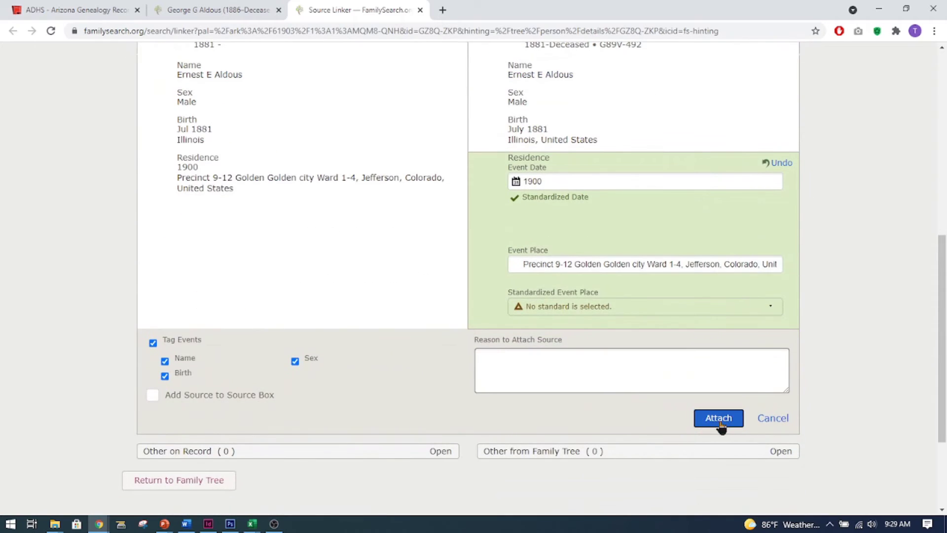
left_click(720, 420)
- Open the summary card of the ancestor born in 1886 from the Family Tree side of the comparison
scroll(433, 283, "up", 4)
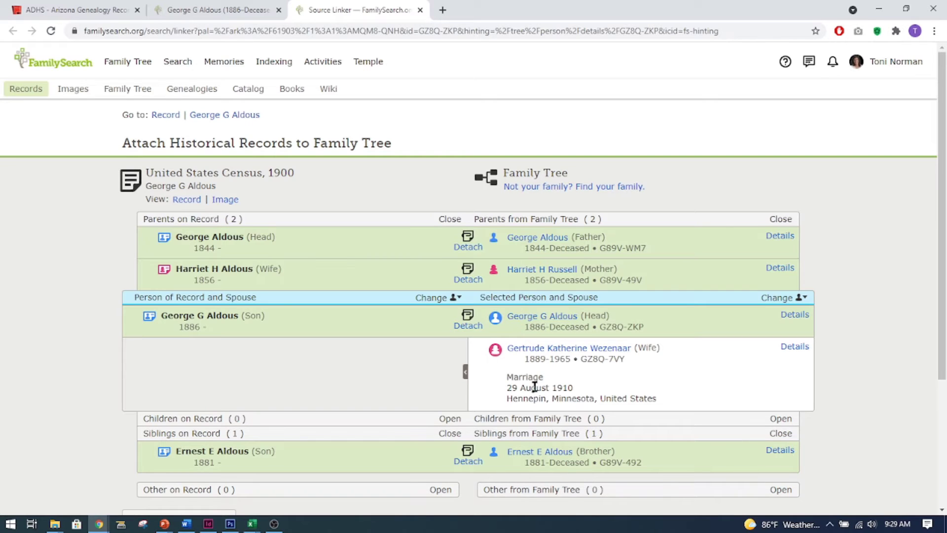
left_click(540, 320)
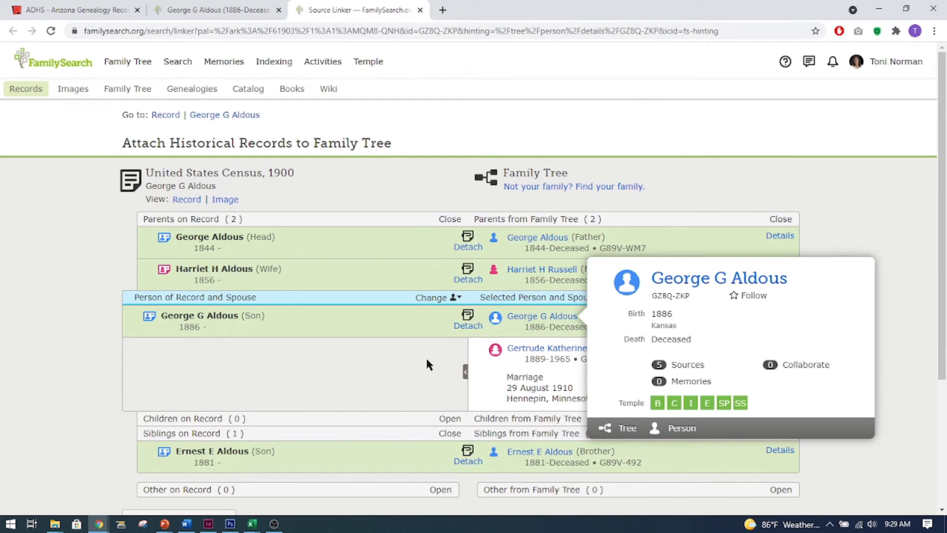
- Expand the ancestor's Family Tree details in the census comparison and check the date of birth on the Arizona death certificate
left_click(902, 222)
left_click(794, 316)
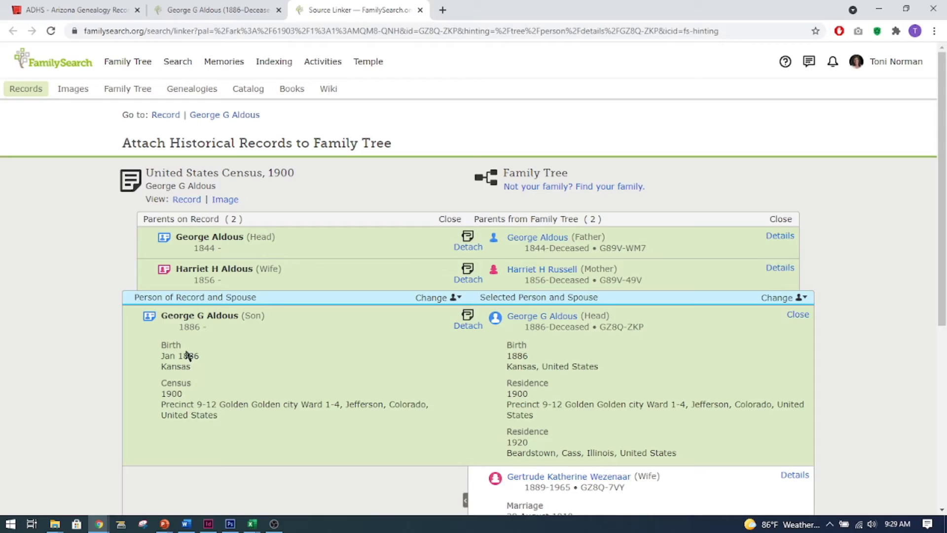
key("alt+Tab")
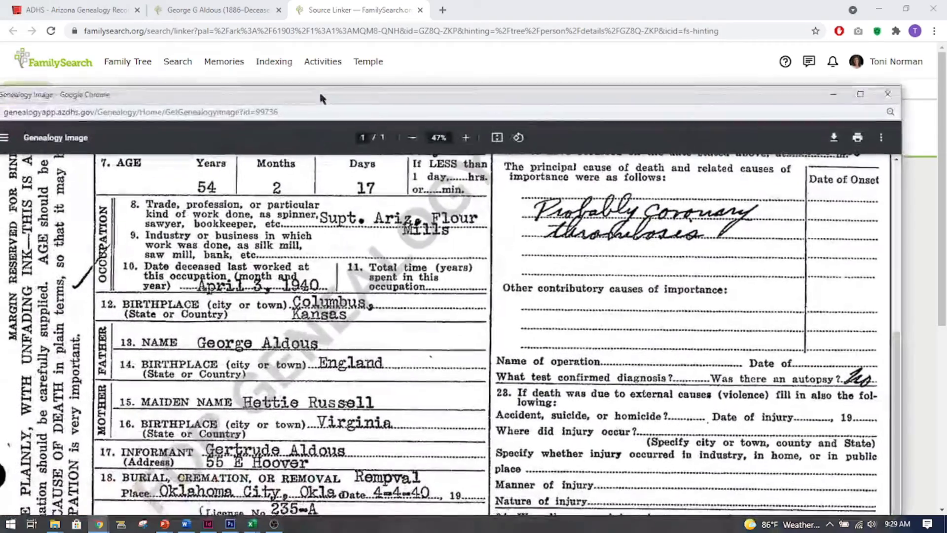
scroll(394, 302, "up", 3)
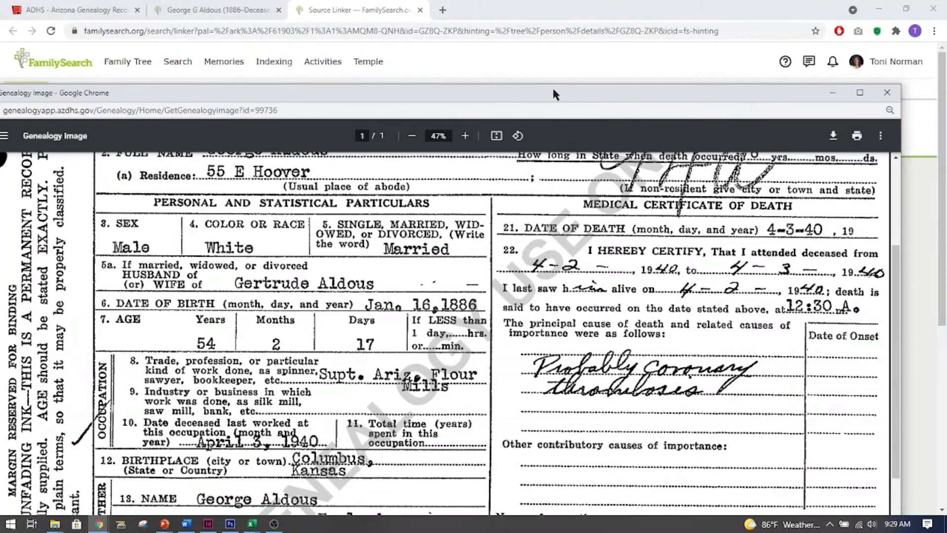
key("alt+Tab")
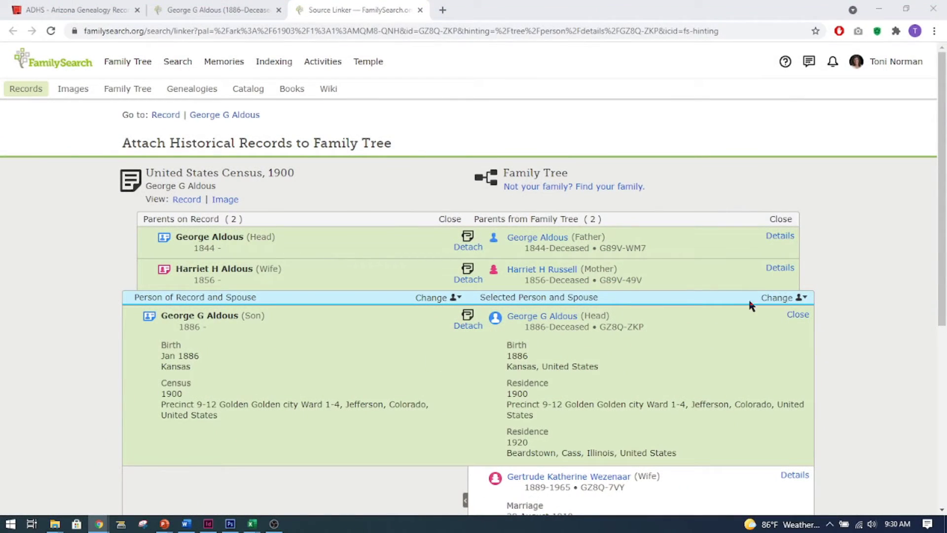
- Open the ancestor's person page and set the birth date to the full standardized date given on the death certificate
left_click(533, 322)
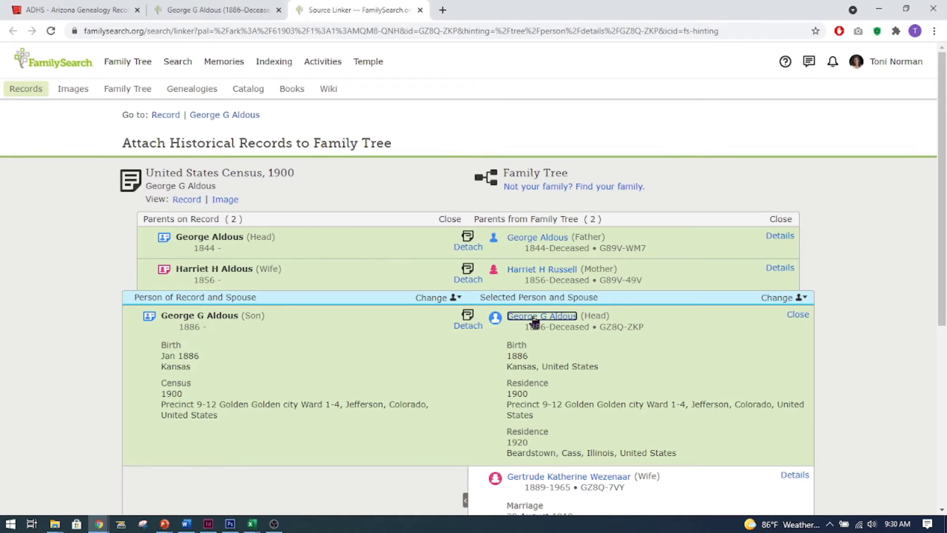
left_click(679, 397)
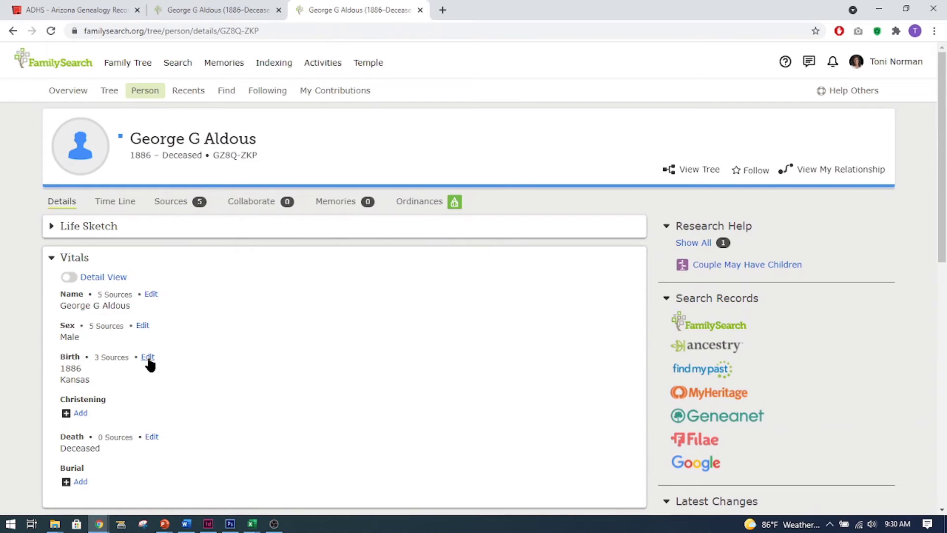
left_click(148, 358)
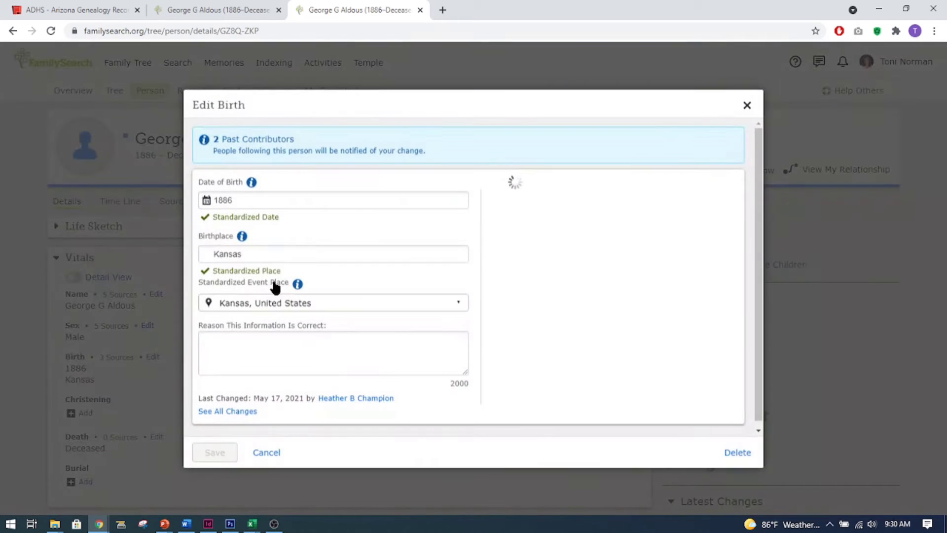
left_click(212, 199)
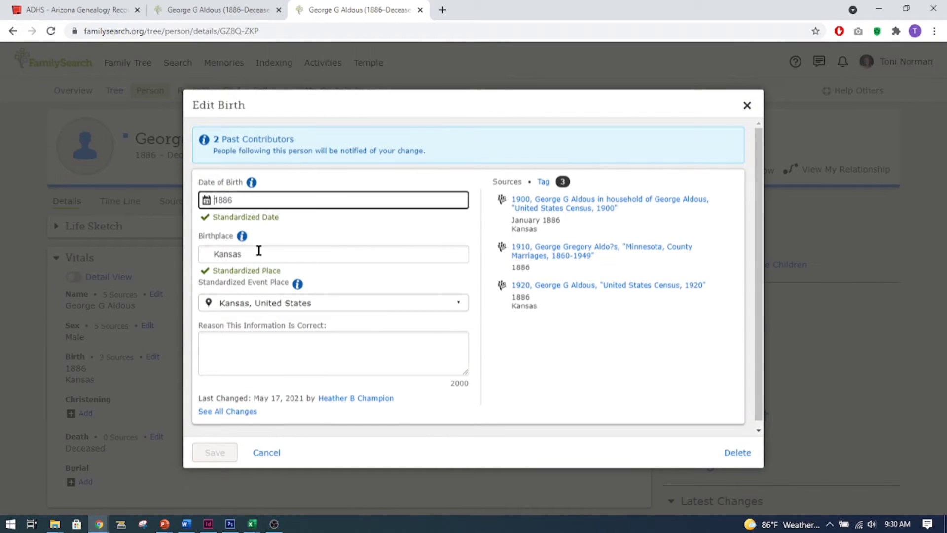
type("16 Jan")
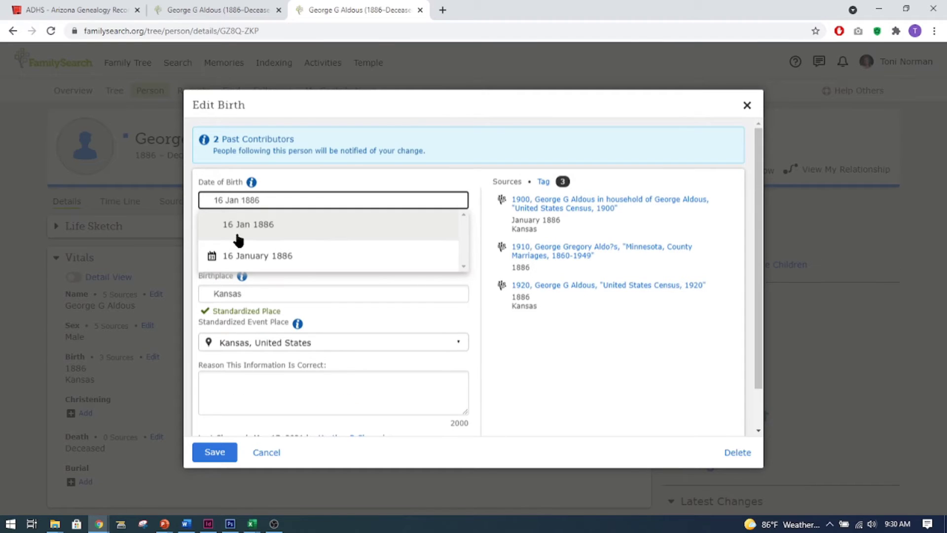
left_click(246, 257)
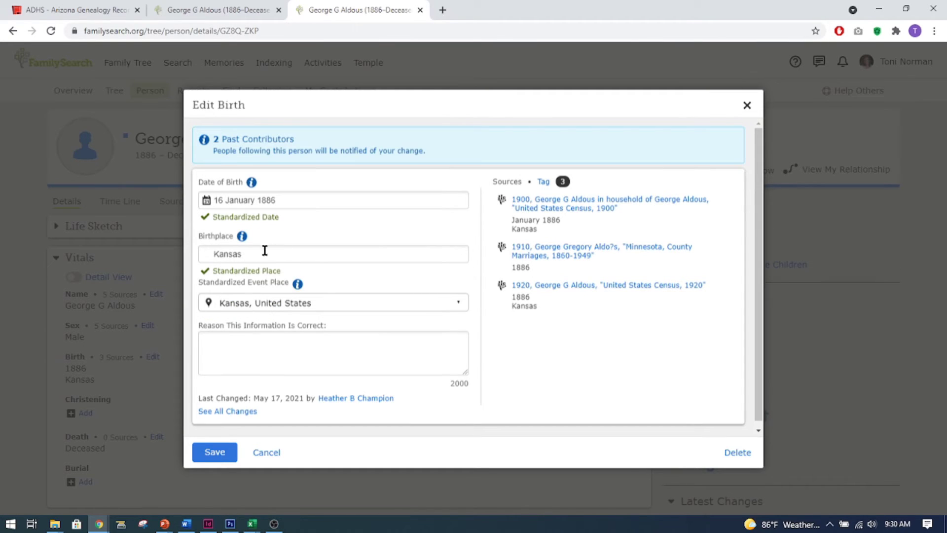
- Set the ancestor's birthplace to the standardized place Kansas, United States, save the birth details and look over the person page
left_click(265, 251)
type(",")
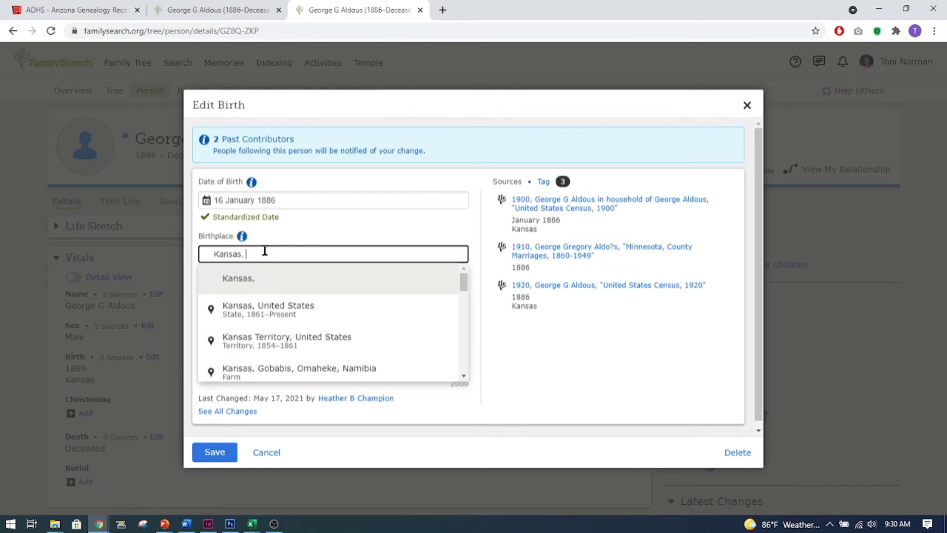
left_click(245, 312)
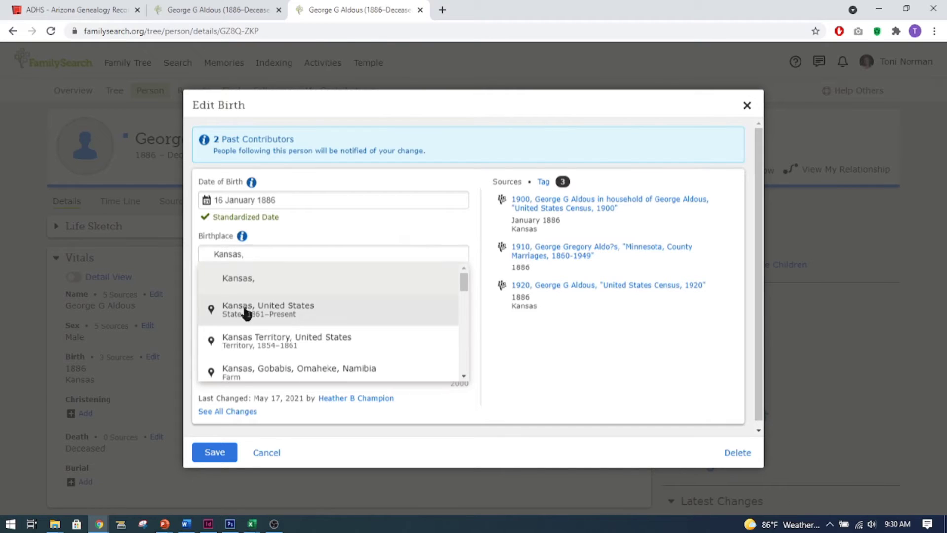
left_click(214, 436)
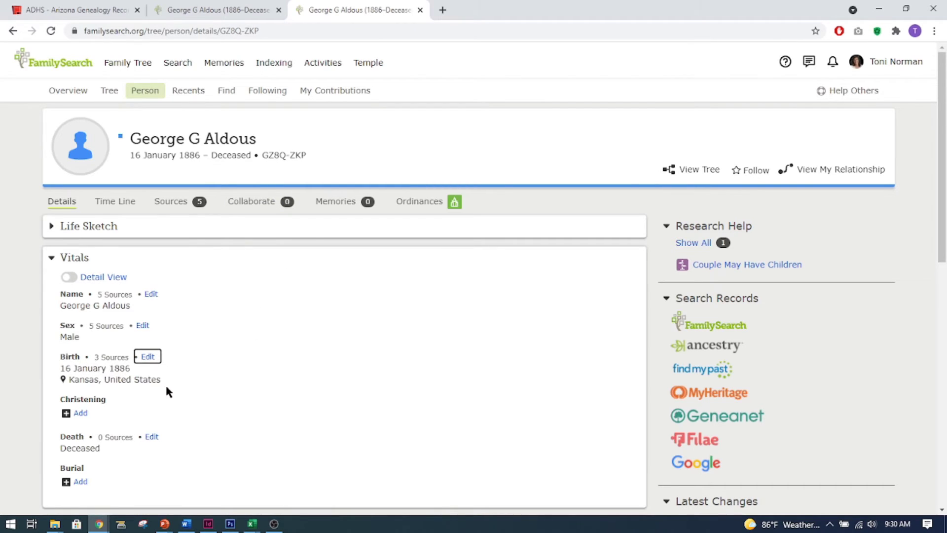
scroll(170, 382, "down", 2)
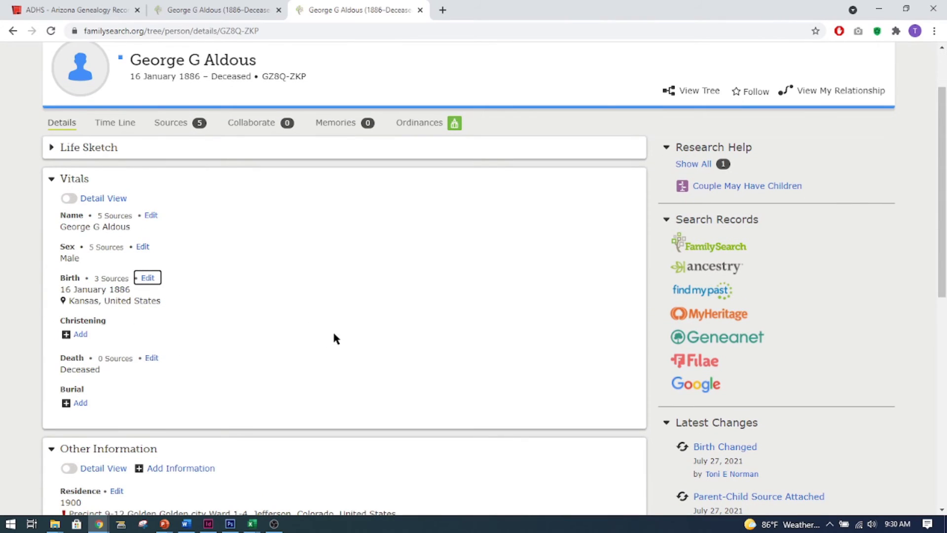
scroll(334, 338, "down", 6)
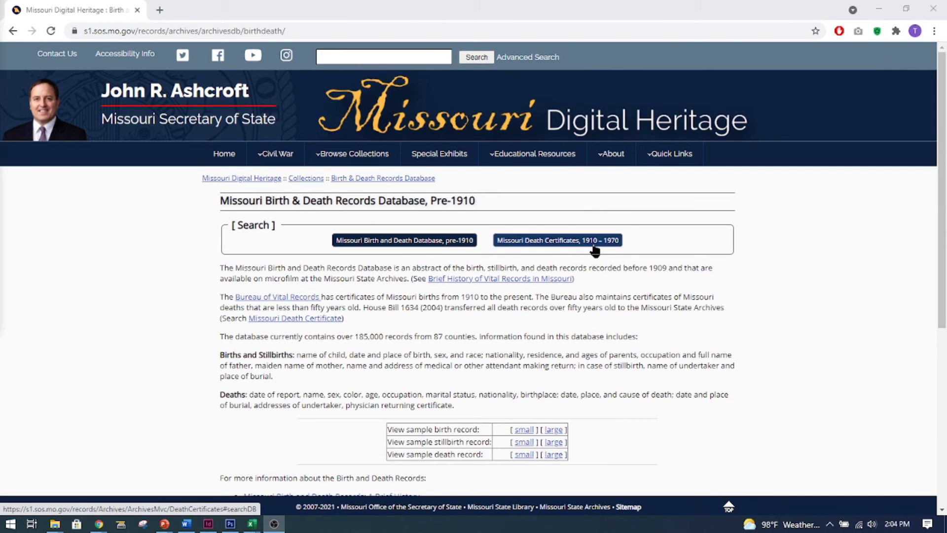
- Search Missouri Death Certificates, 1910 - 1970 by the prefilled last name and open the image of the February 23, 1956 St. Louis City certificate
left_click(548, 242)
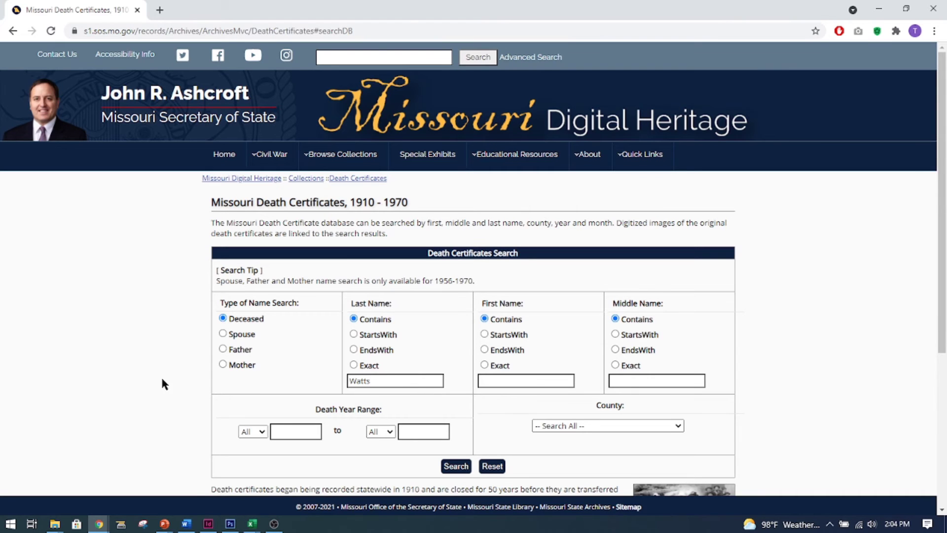
scroll(172, 366, "down", 2)
left_click(452, 391)
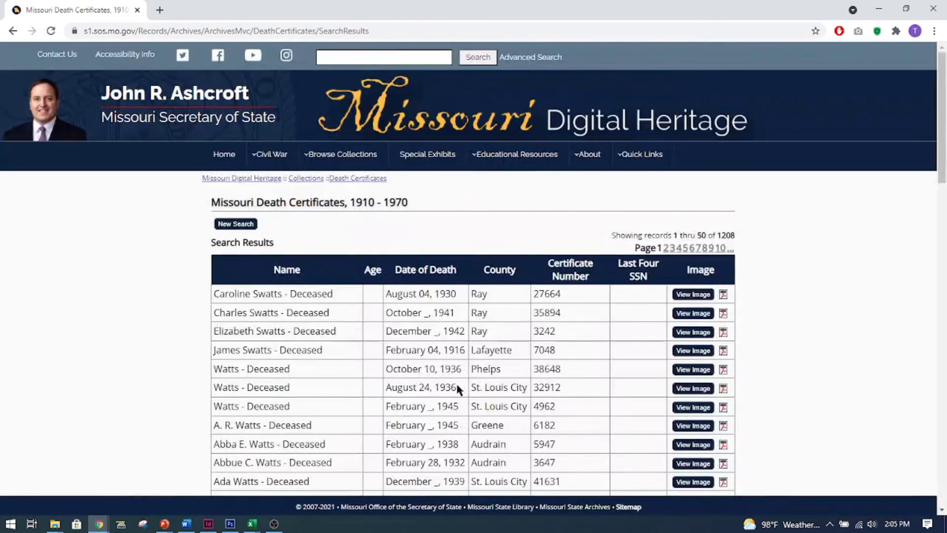
scroll(456, 387, "down", 5)
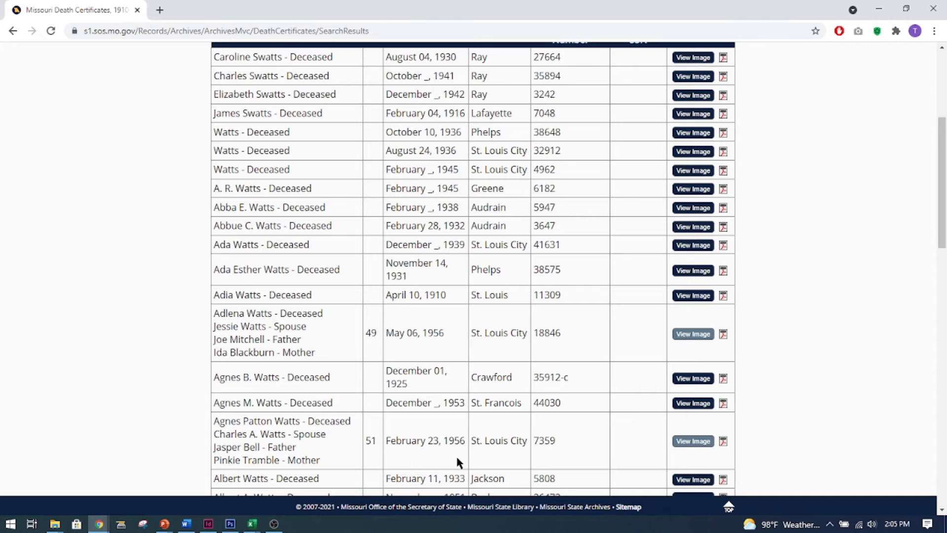
left_click(694, 441)
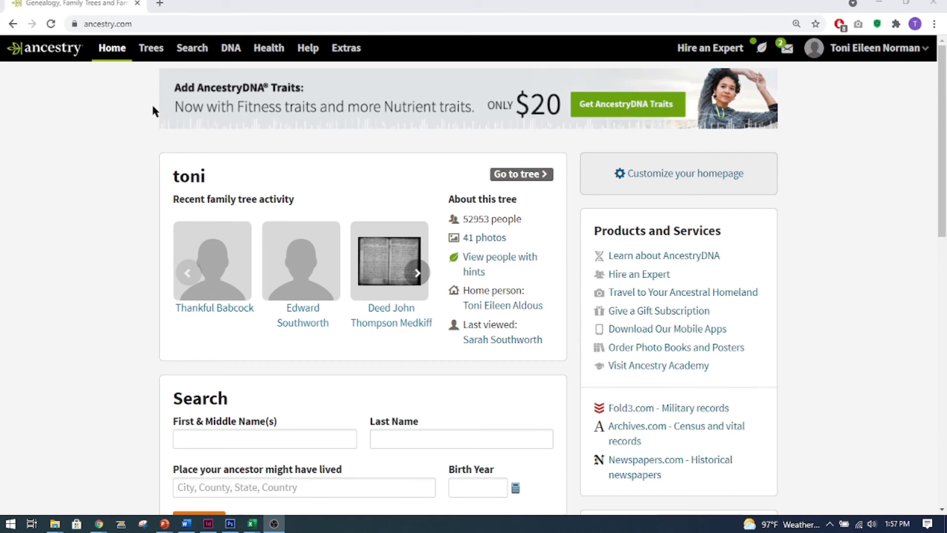
- On Ancestry, explore records by location for Pennsylvania and open the collection Pennsylvania, U.S., Death Certificates, 1906-1967
left_click(192, 54)
left_click(179, 85)
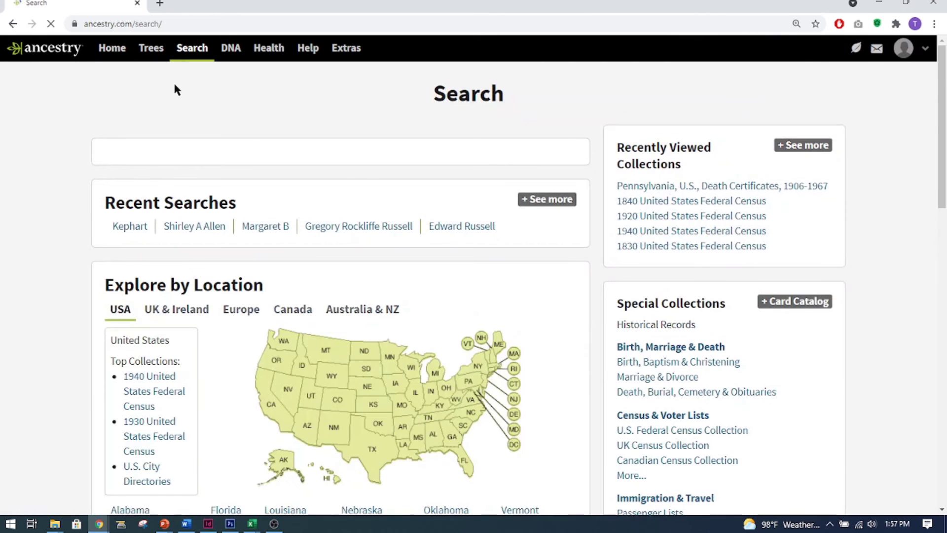
scroll(440, 338, "down", 8)
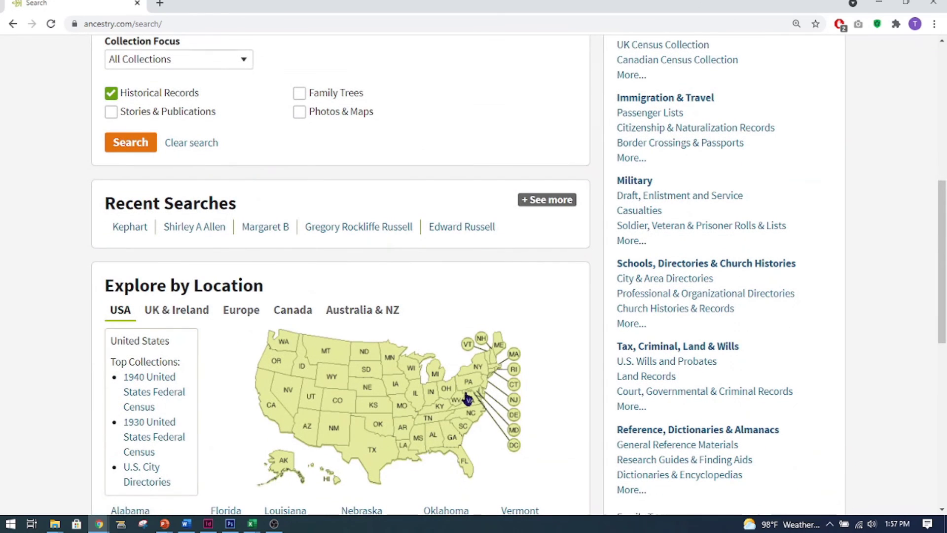
left_click(469, 385)
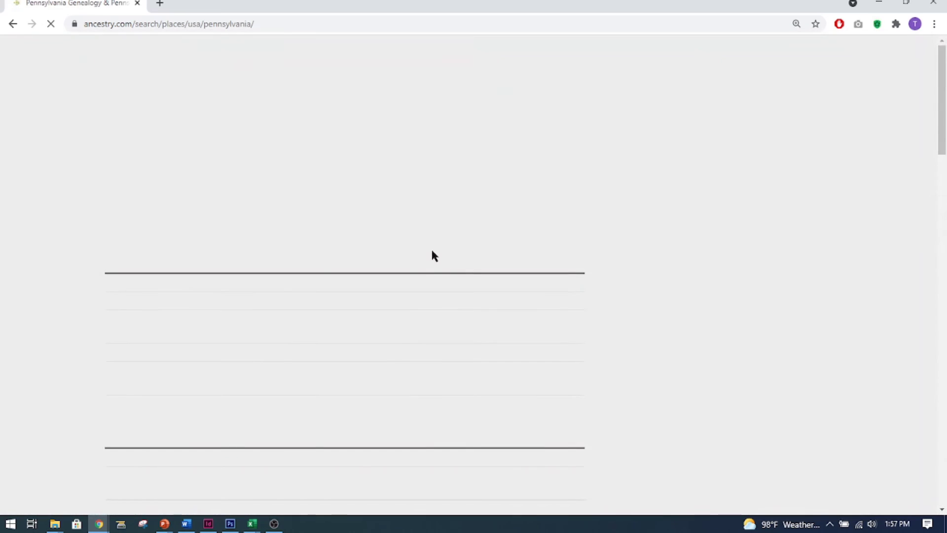
scroll(312, 338, "down", 3)
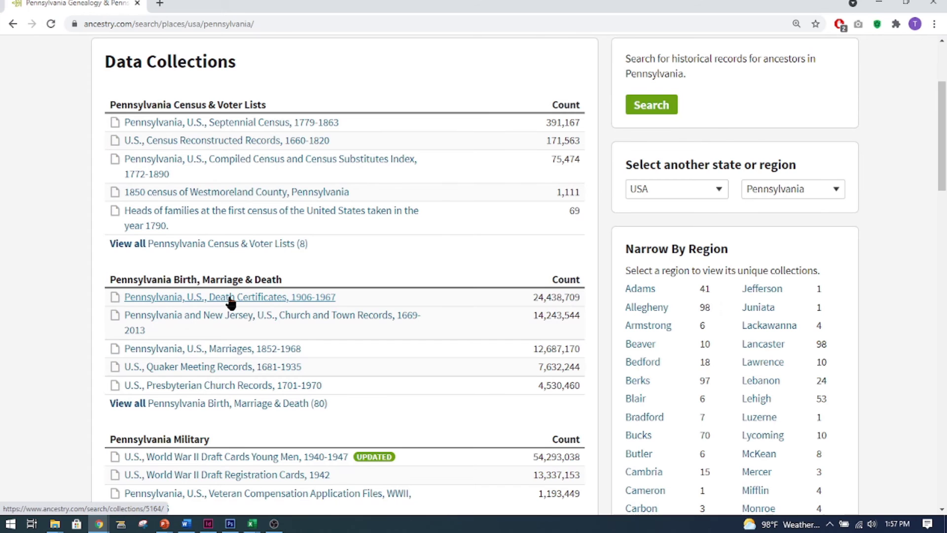
left_click(266, 298)
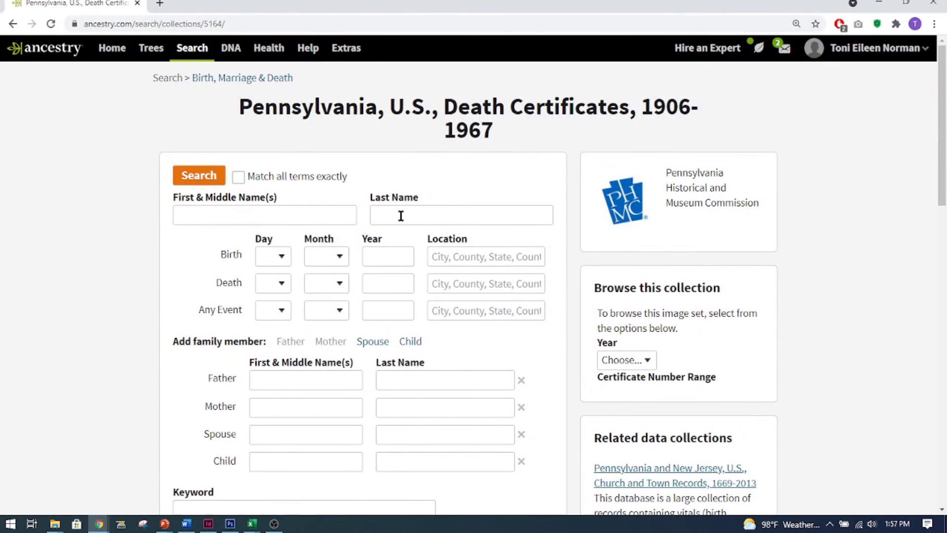
- Search the collection by the deceased's last name, then open and enlarge the certificate image for the 24 May 1967 death in Clearfield
left_click(399, 213)
type("Kephart")
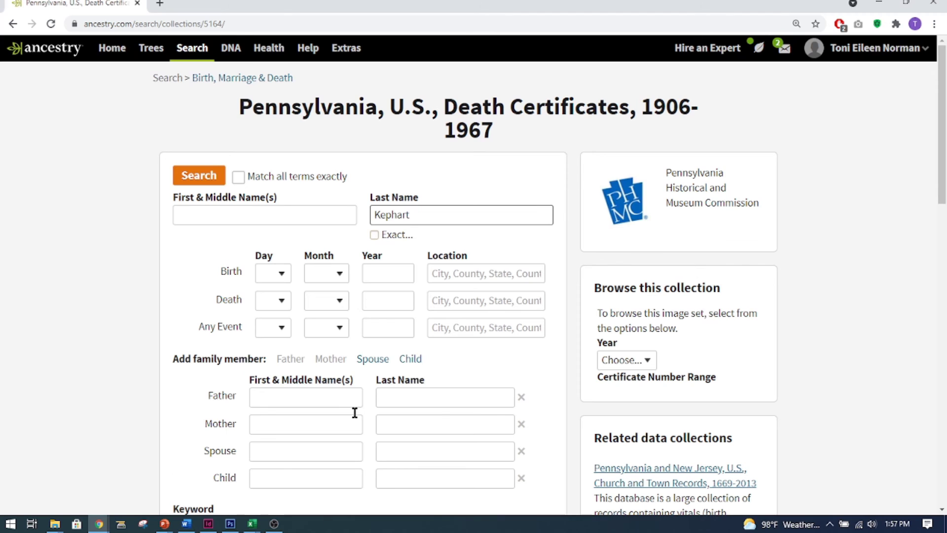
left_click(201, 176)
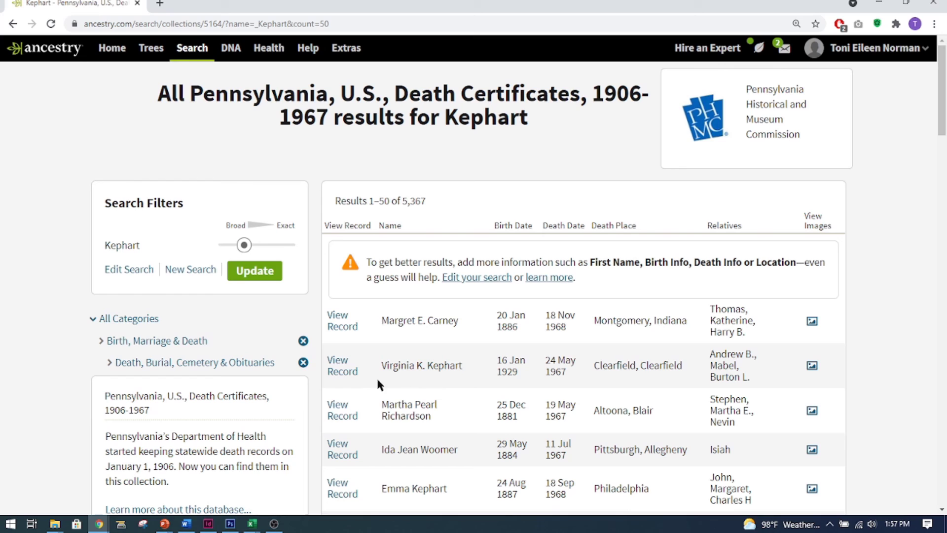
mouse_move(339, 370)
left_click(811, 368)
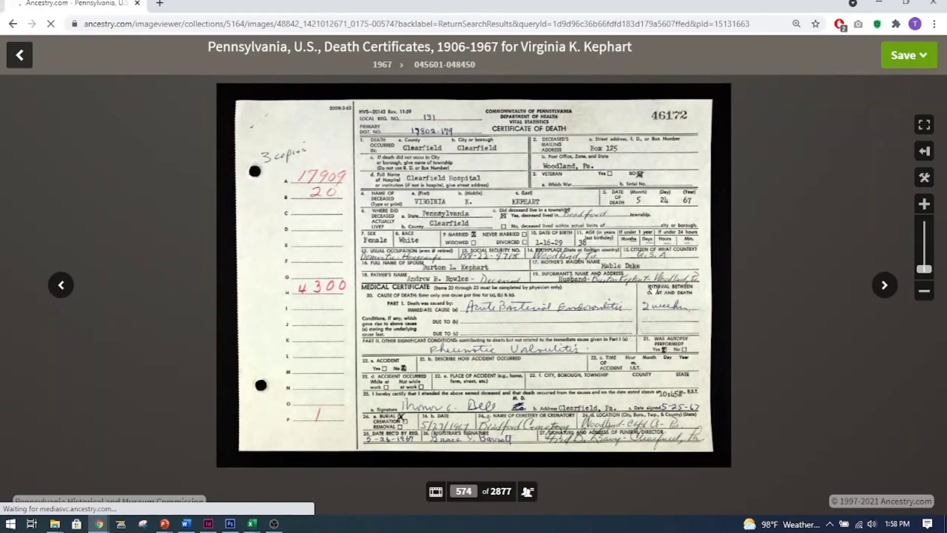
scroll(575, 317, "up", 3)
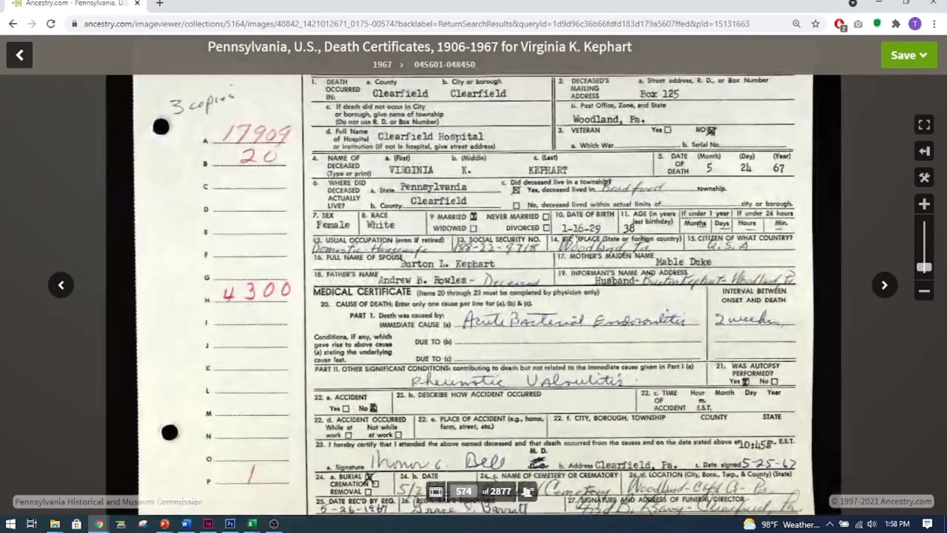